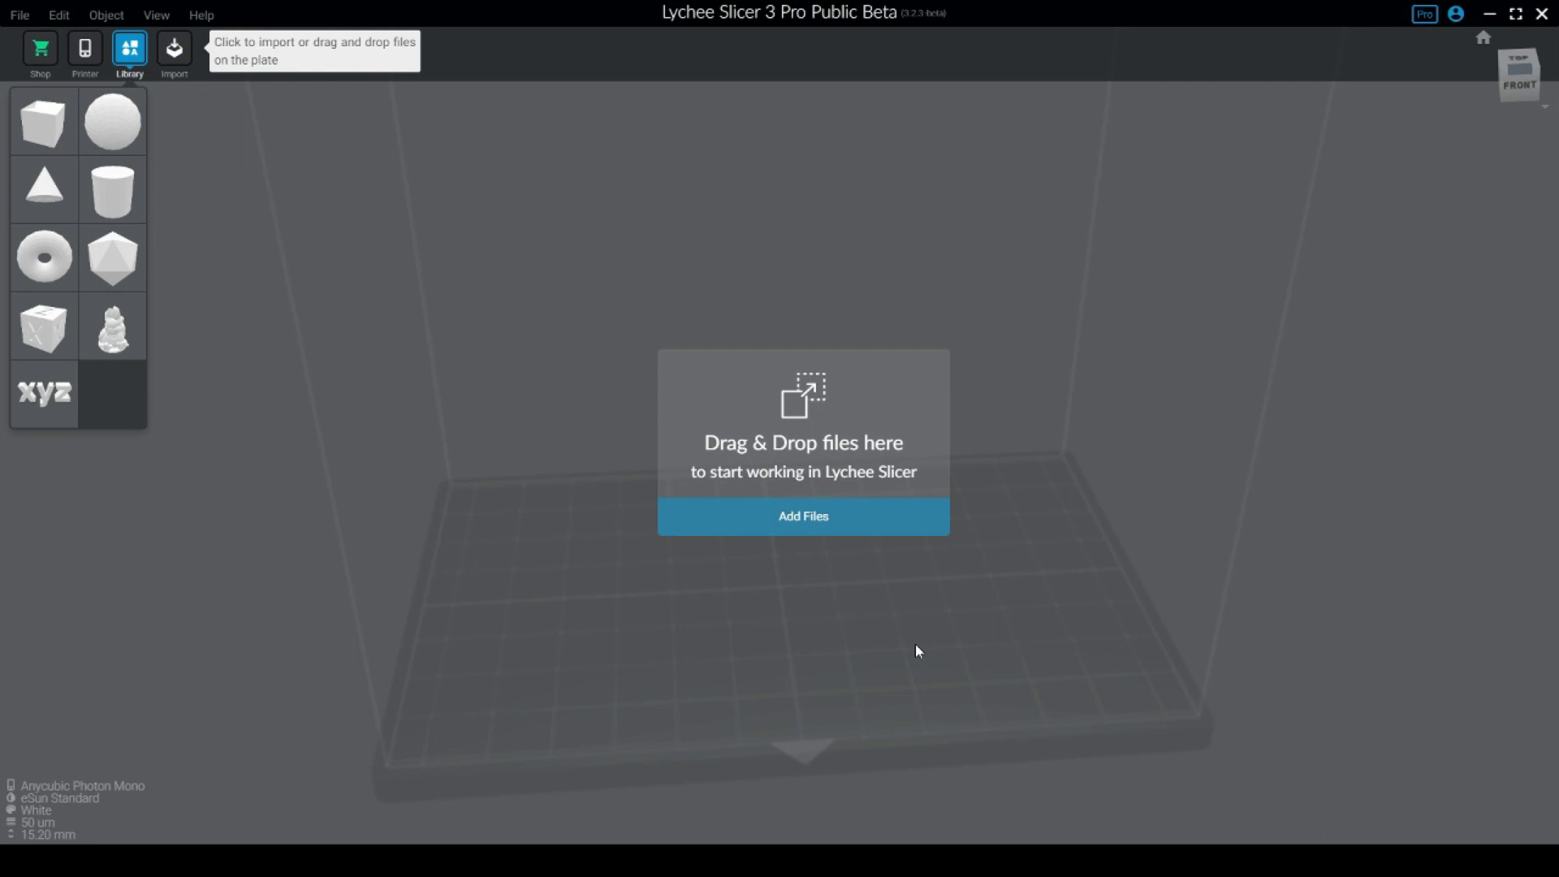
- Orbit the view around the empty build plate
left_click_drag(1015, 640, 963, 656)
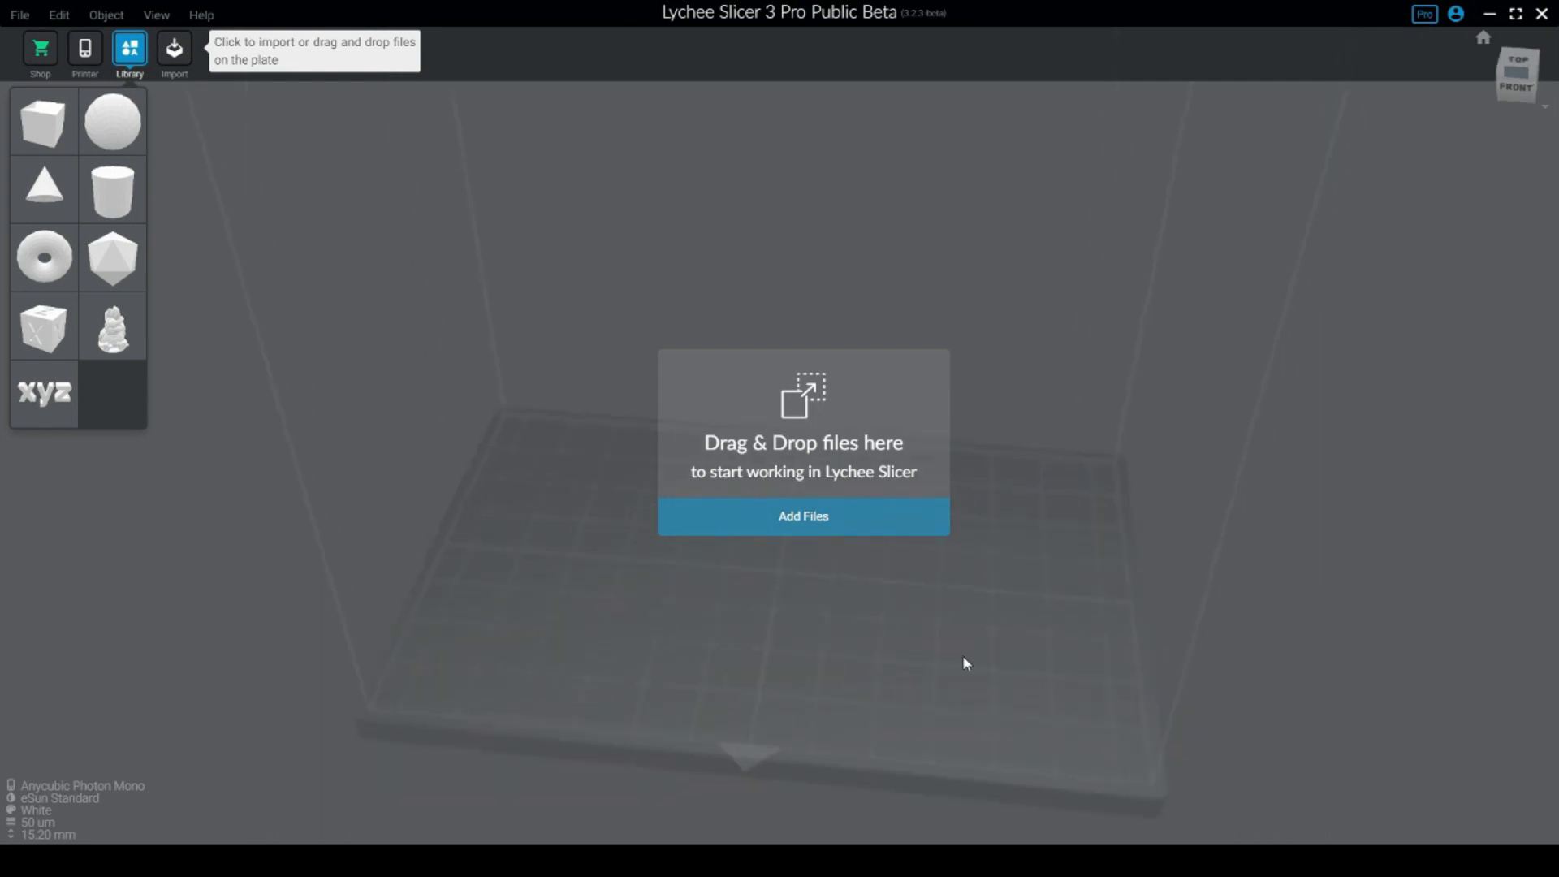
left_click_drag(878, 626, 420, 817)
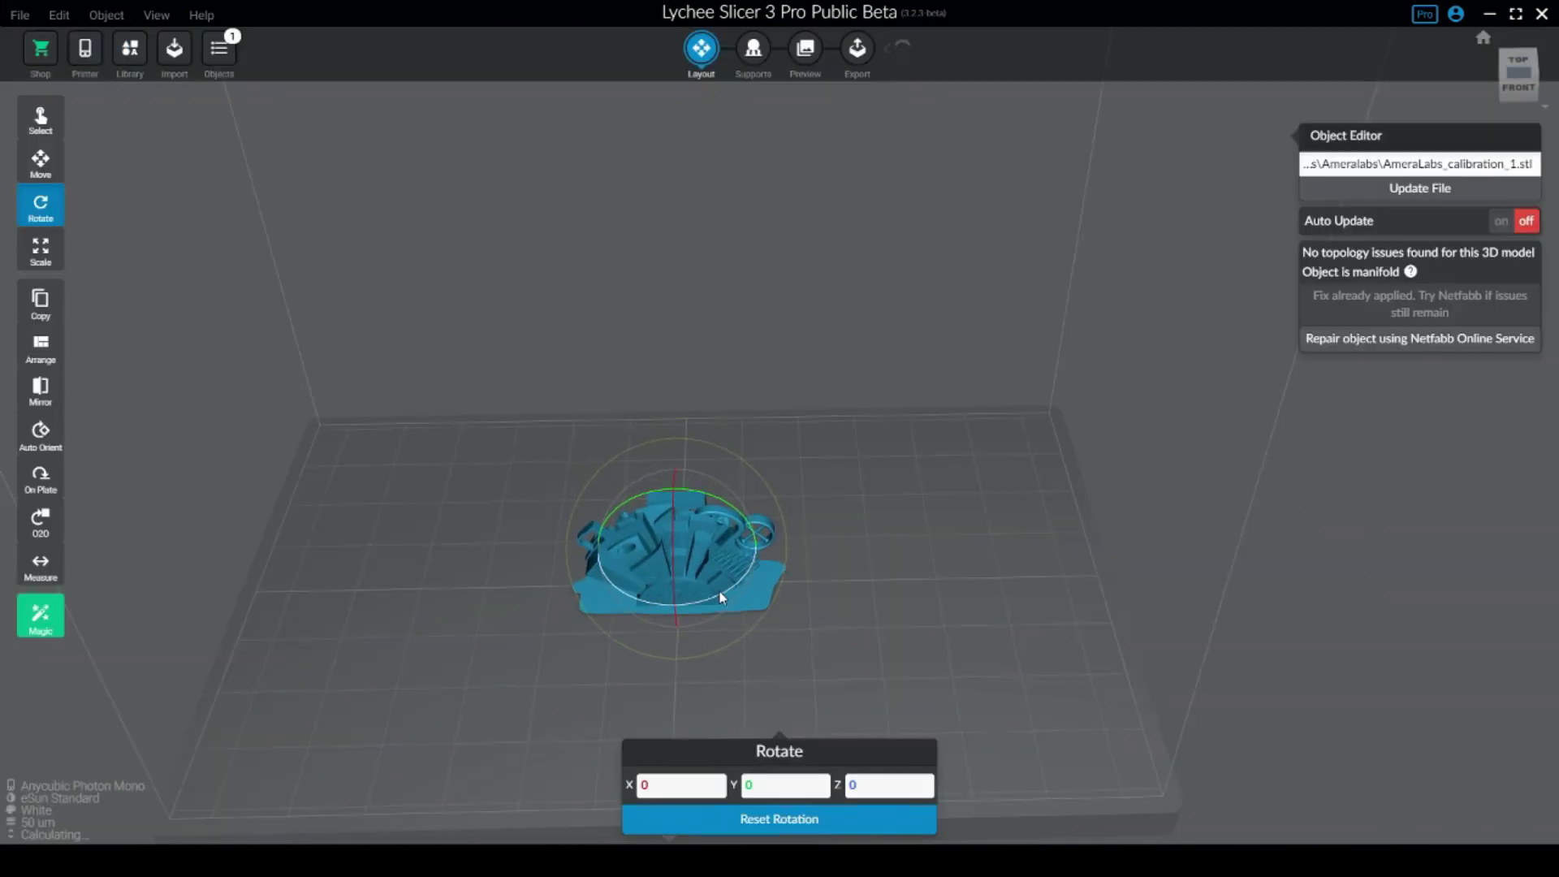
- Turn the model to a -90.00 Z rotation and drag it to the plate's back-left
left_click_drag(718, 599, 436, 507)
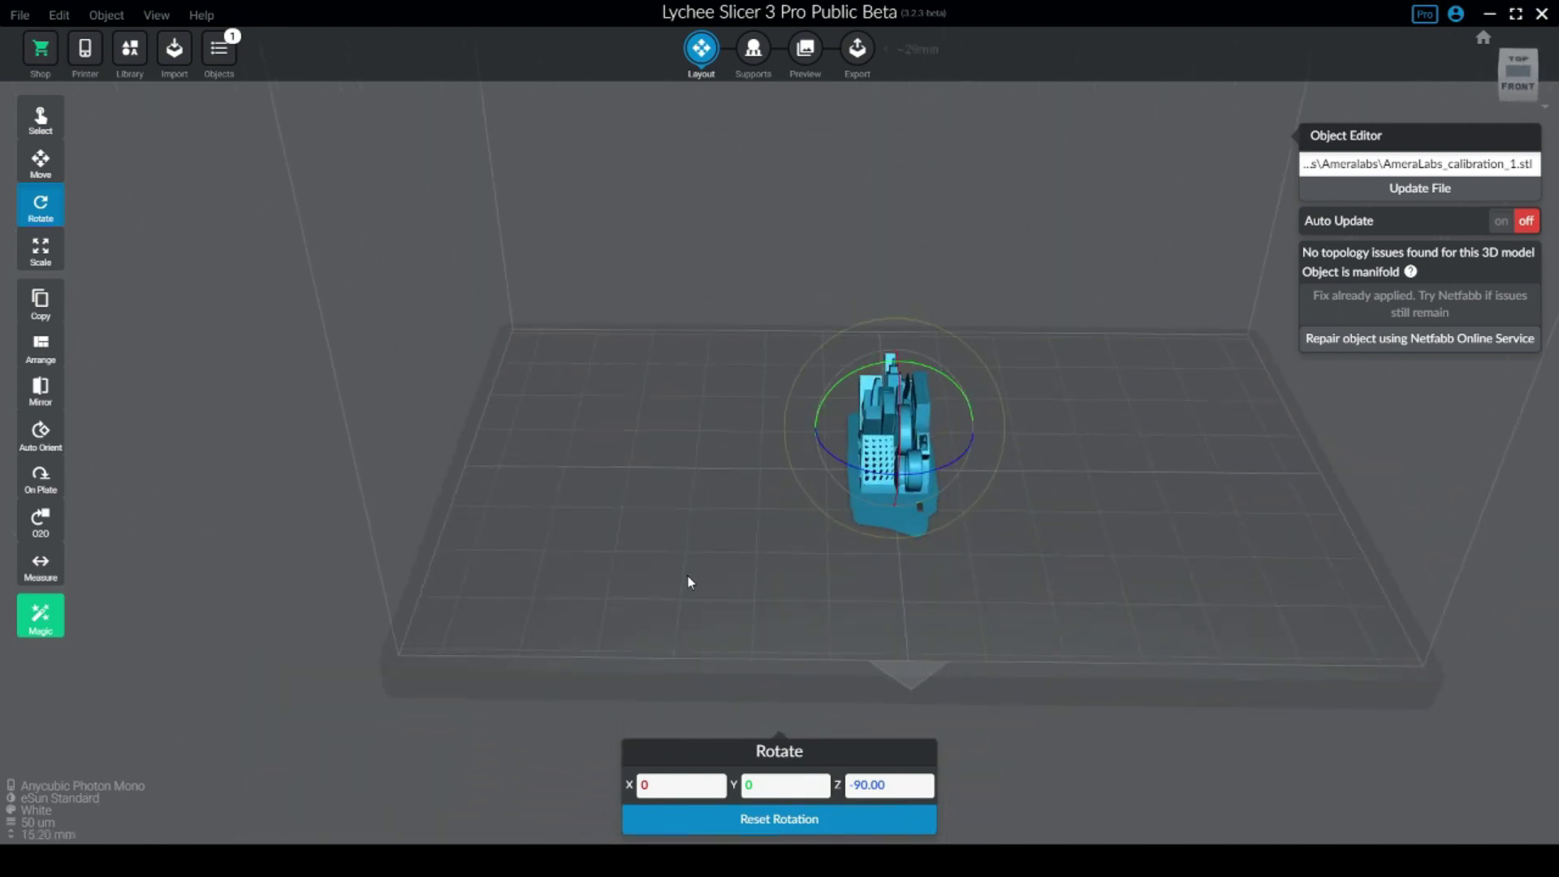
left_click(817, 477)
left_click(893, 463)
left_click_drag(902, 467, 612, 387)
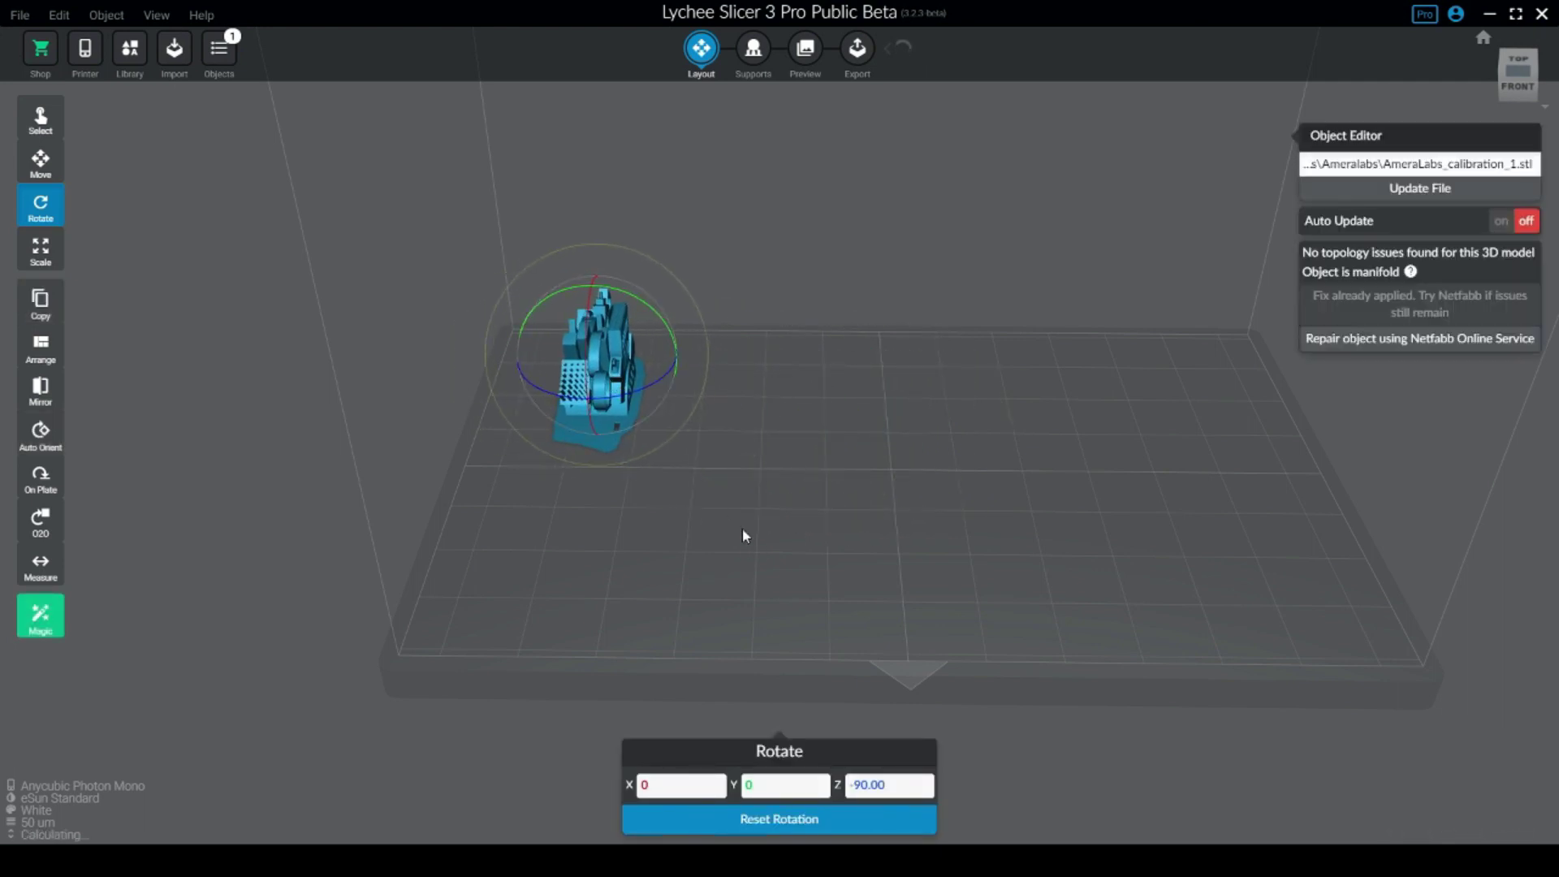
- Orbit and pan the view to check the model's new position on the plate
left_click_drag(829, 505, 844, 476)
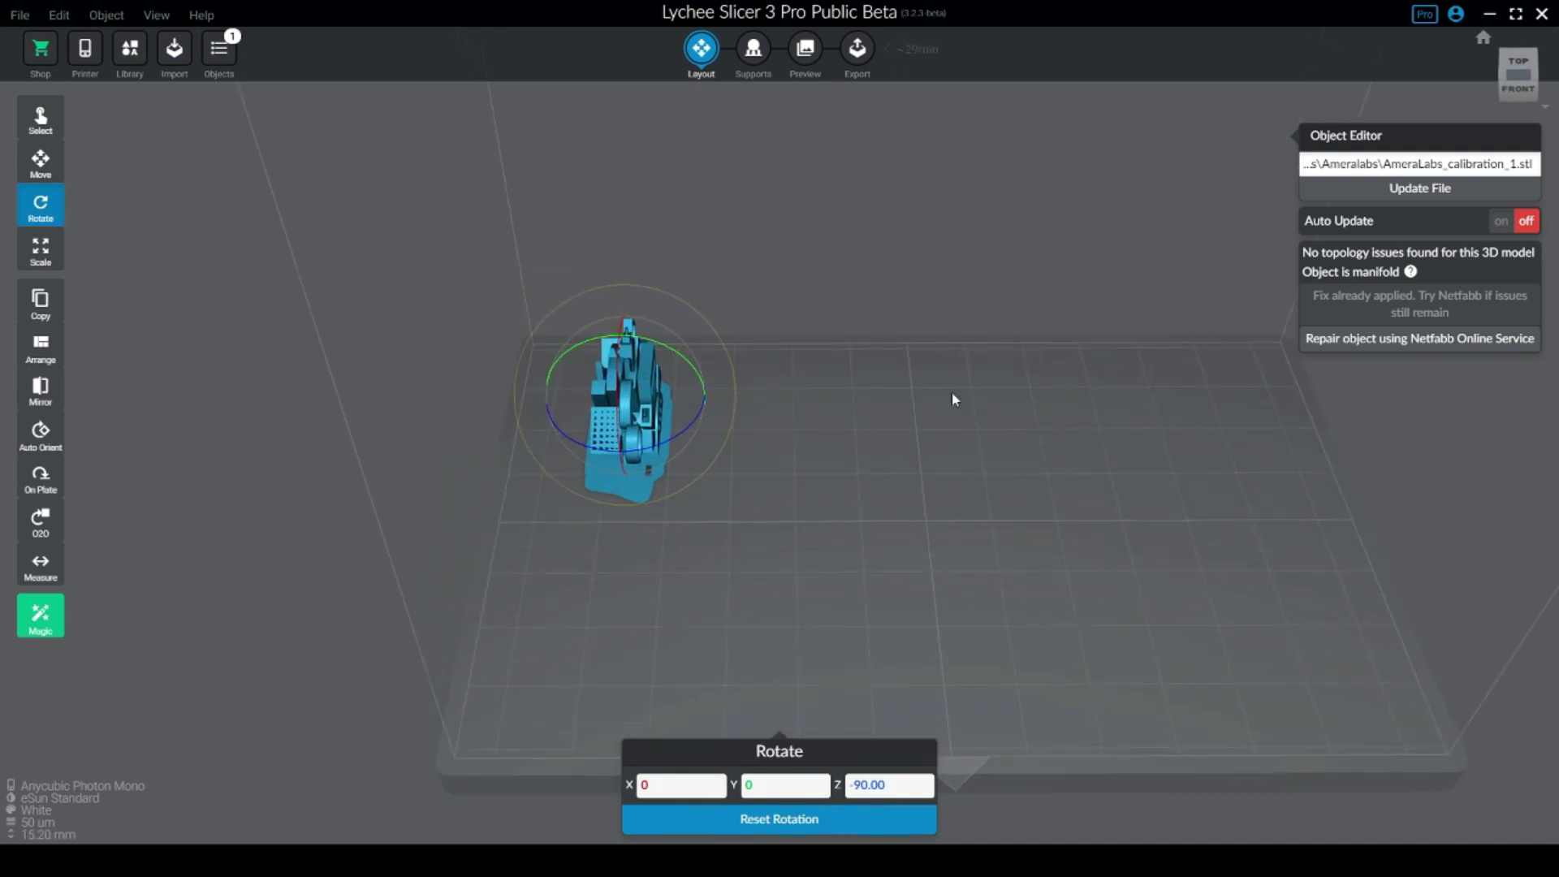
right_click_drag(1058, 577, 962, 558)
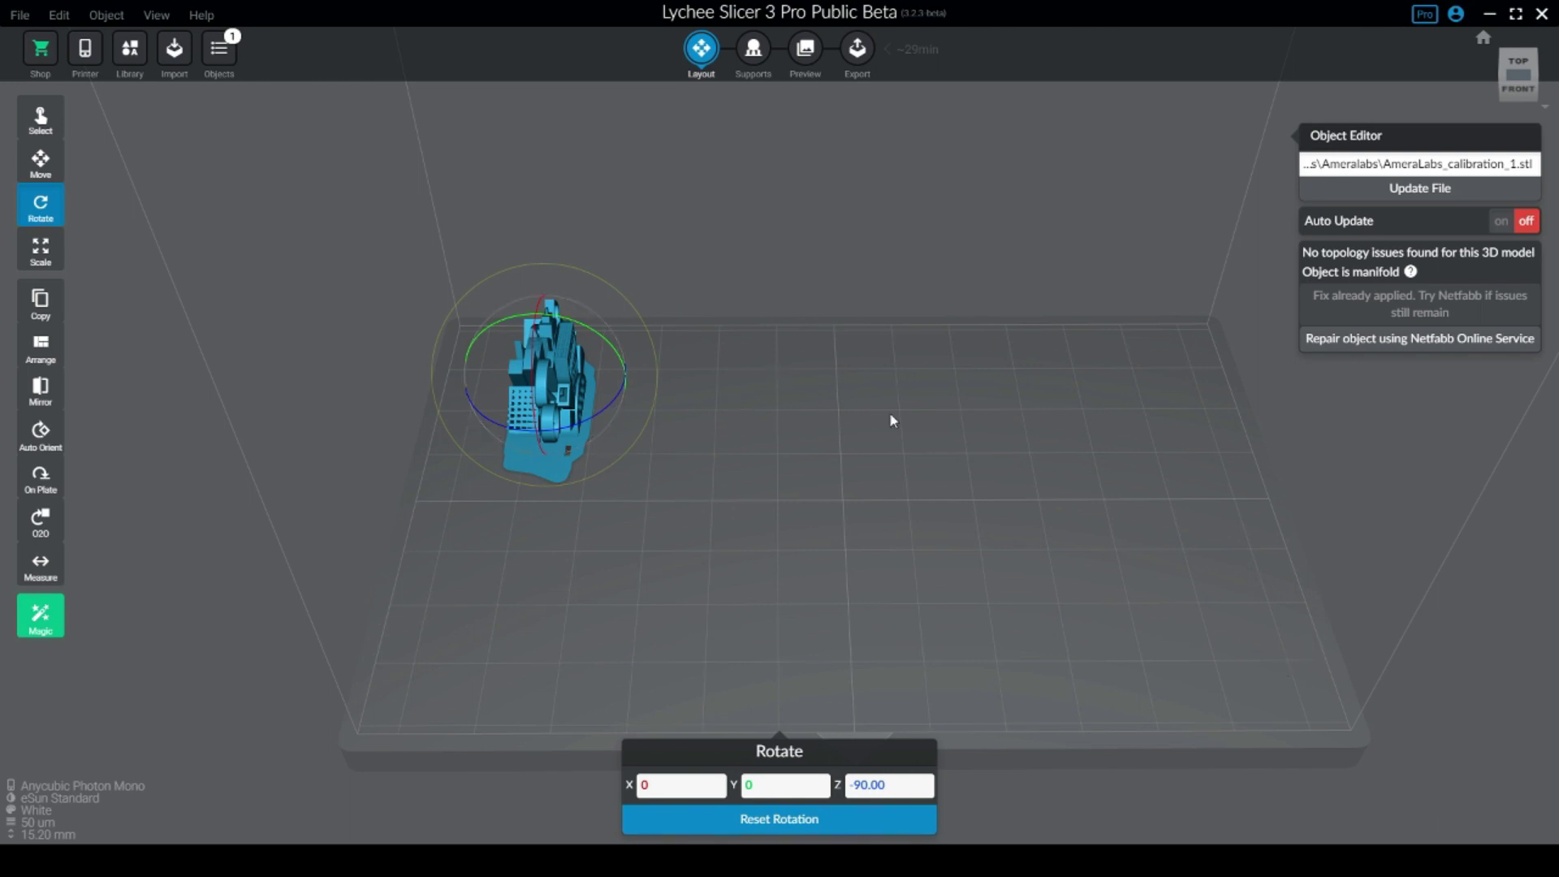
left_click_drag(786, 419, 943, 509)
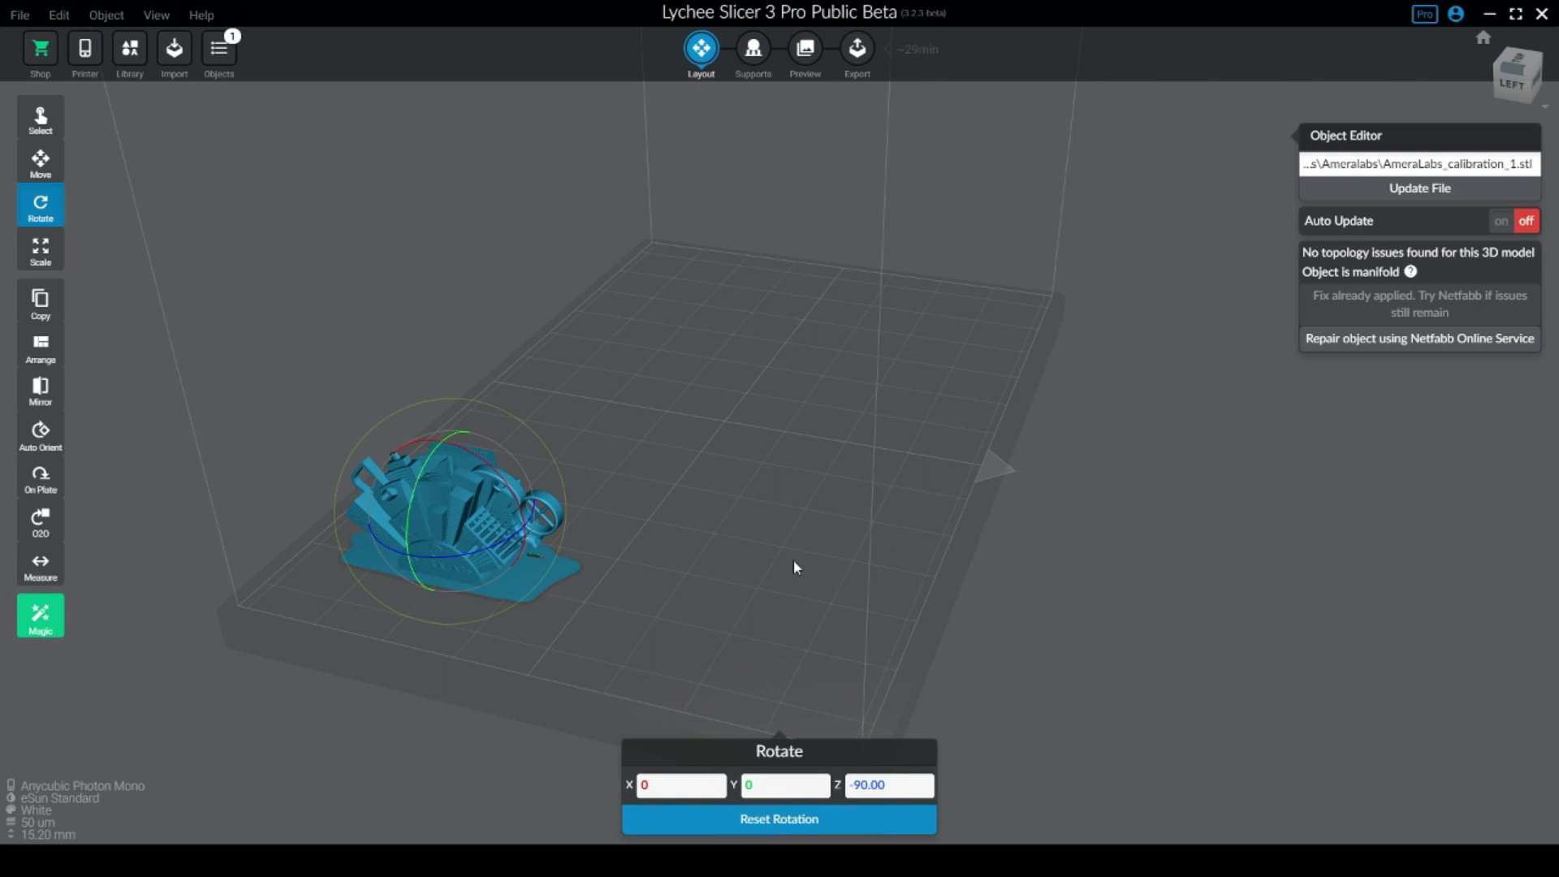
left_click_drag(867, 557, 619, 585)
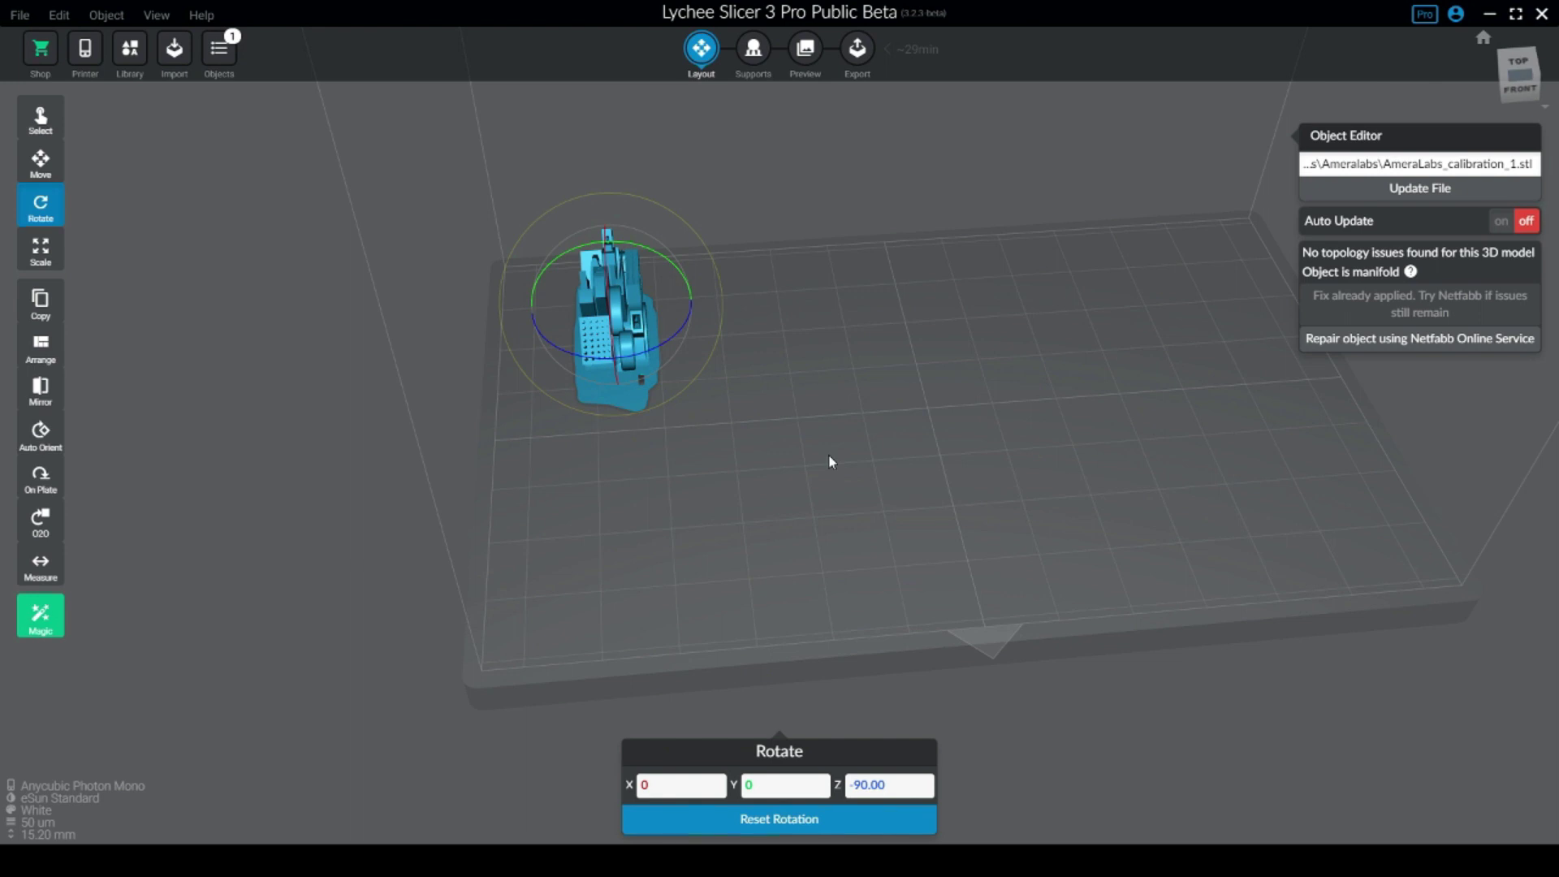
left_click_drag(938, 469, 1055, 366)
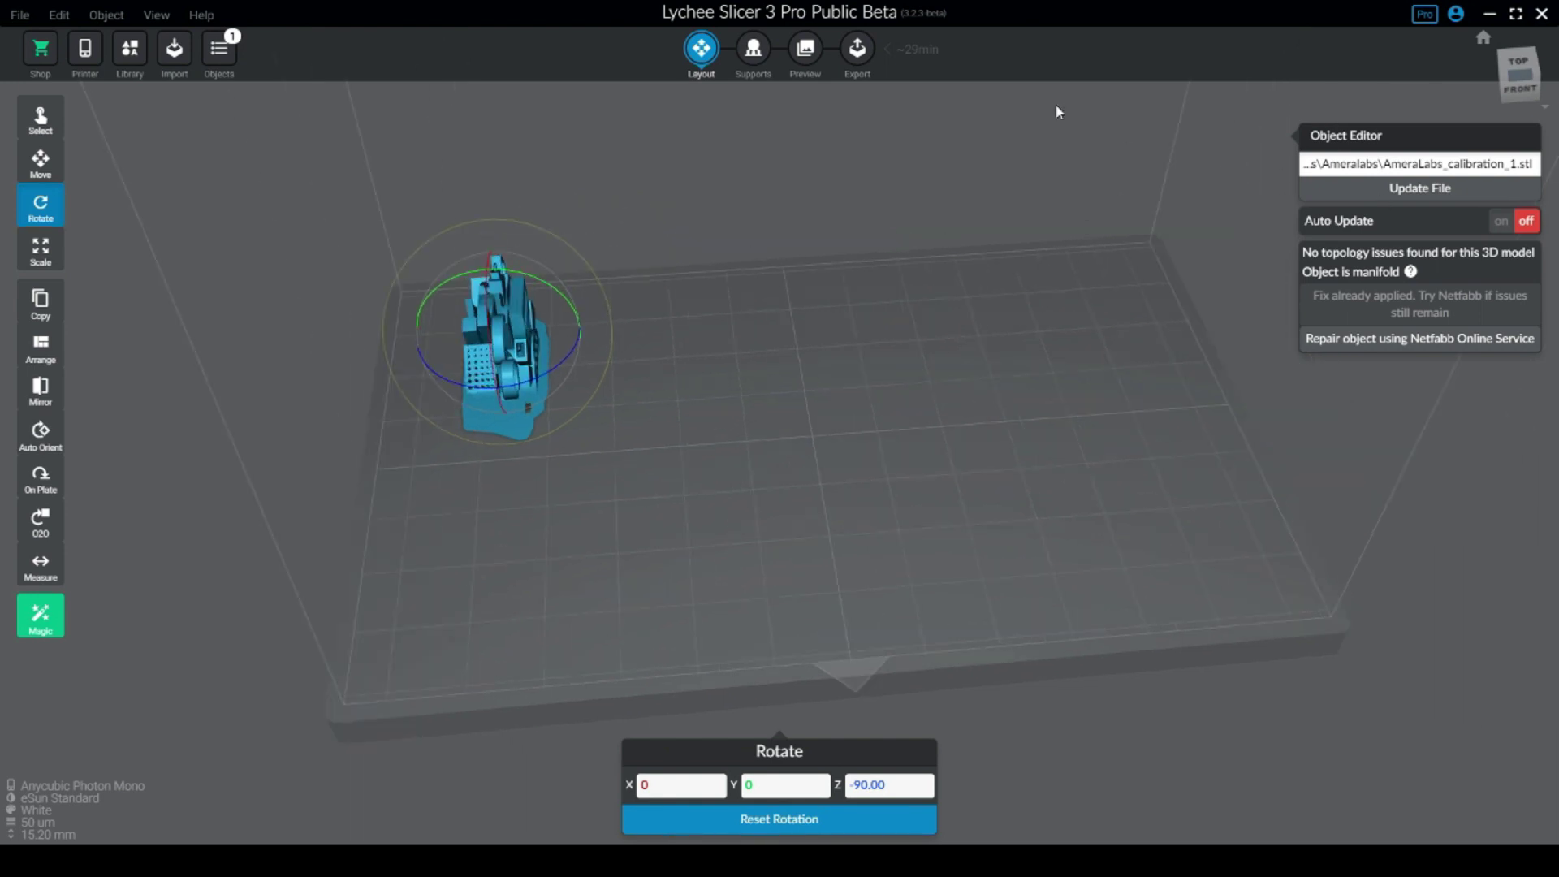
left_click(91, 802)
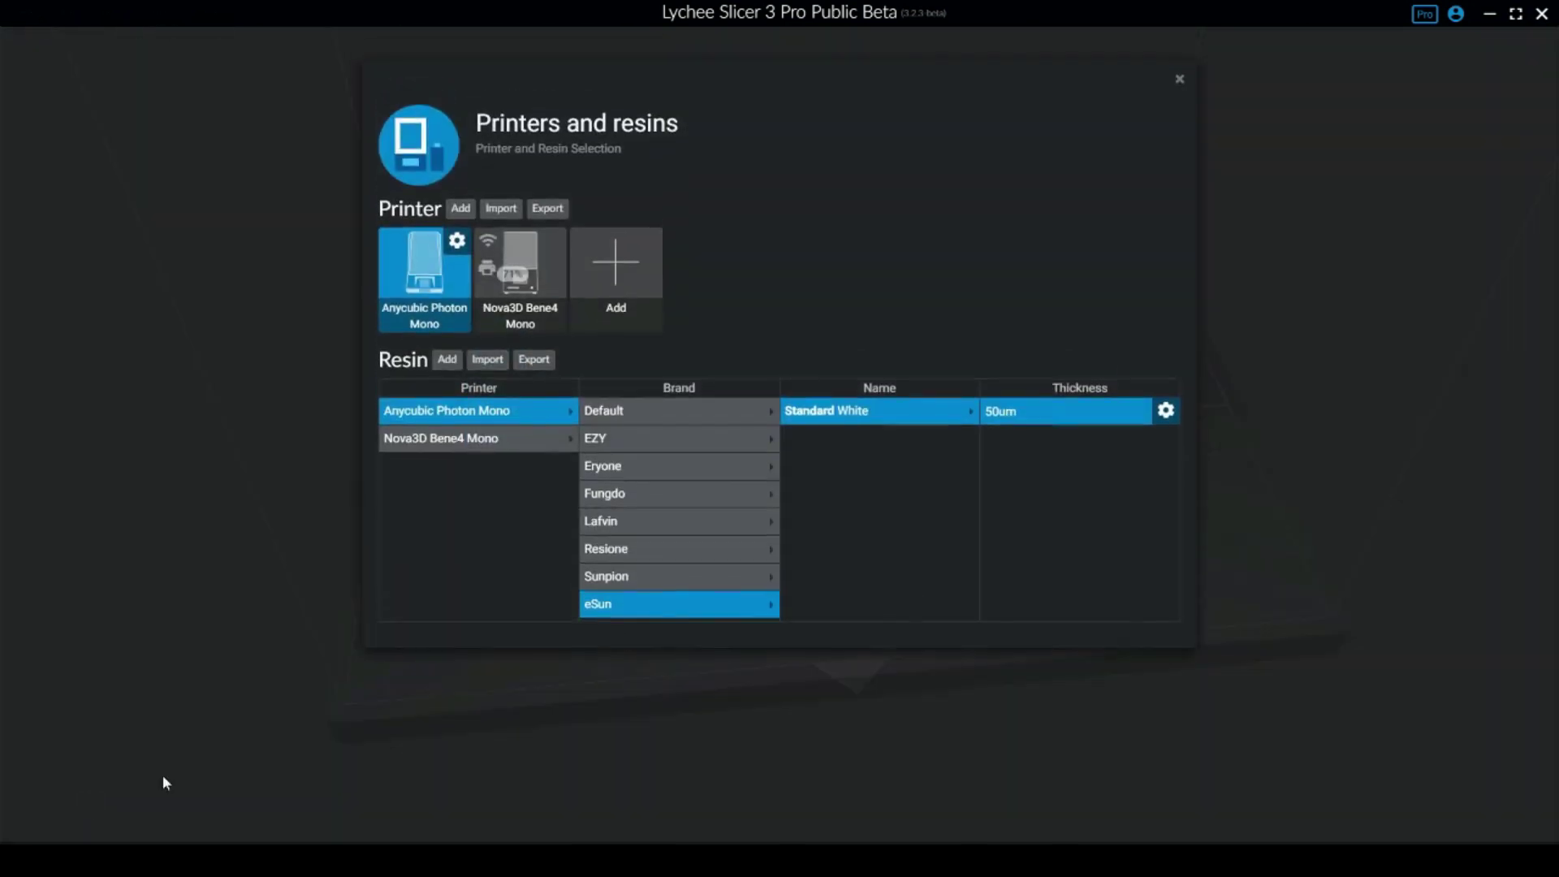
left_click(1164, 412)
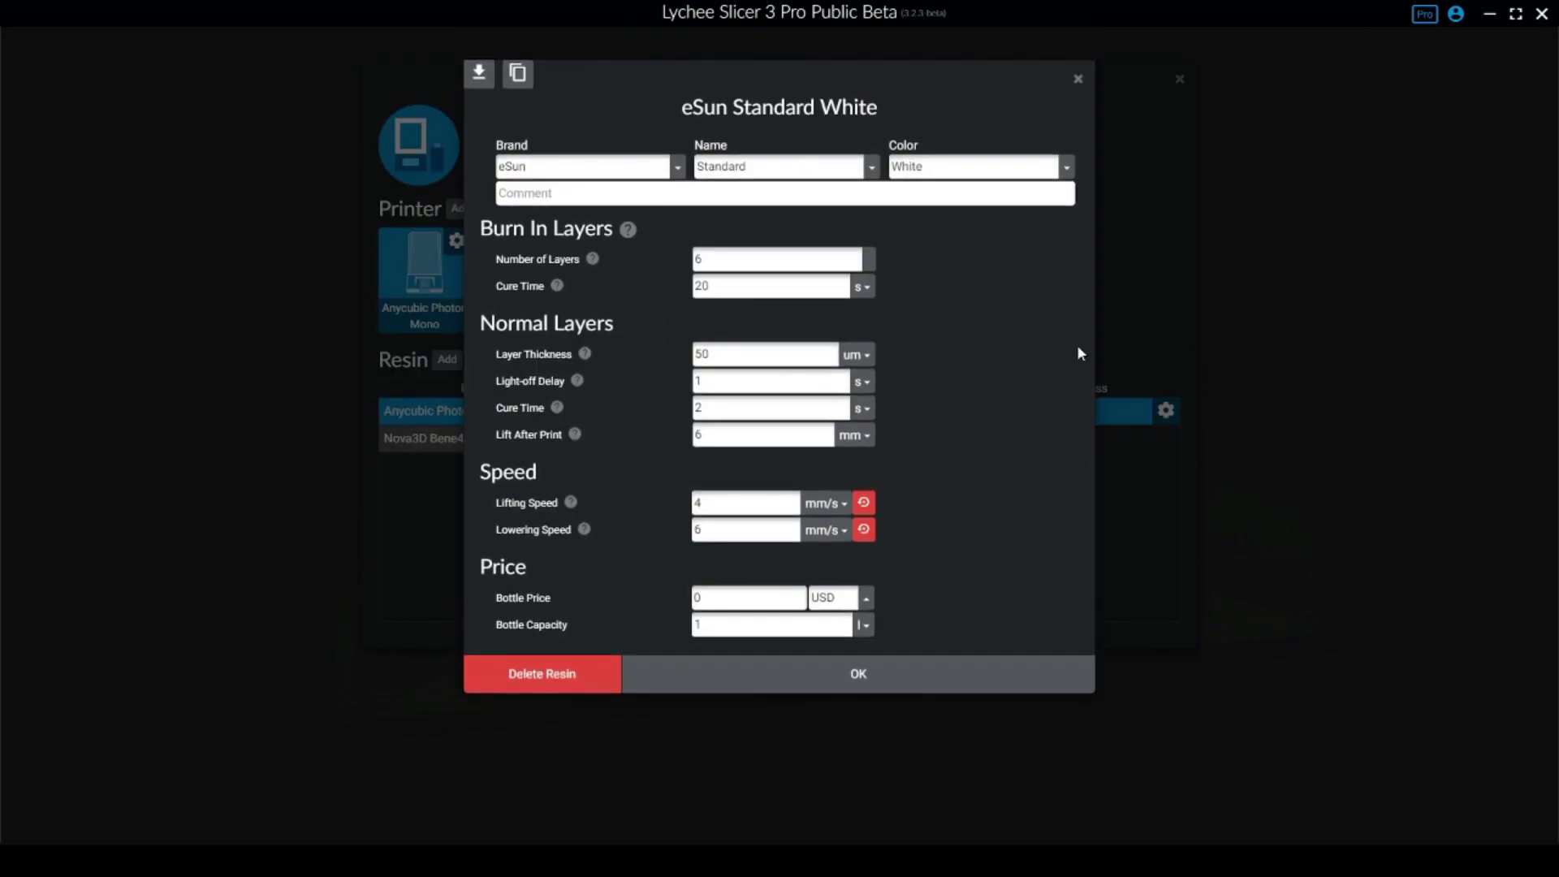
left_click(1078, 80)
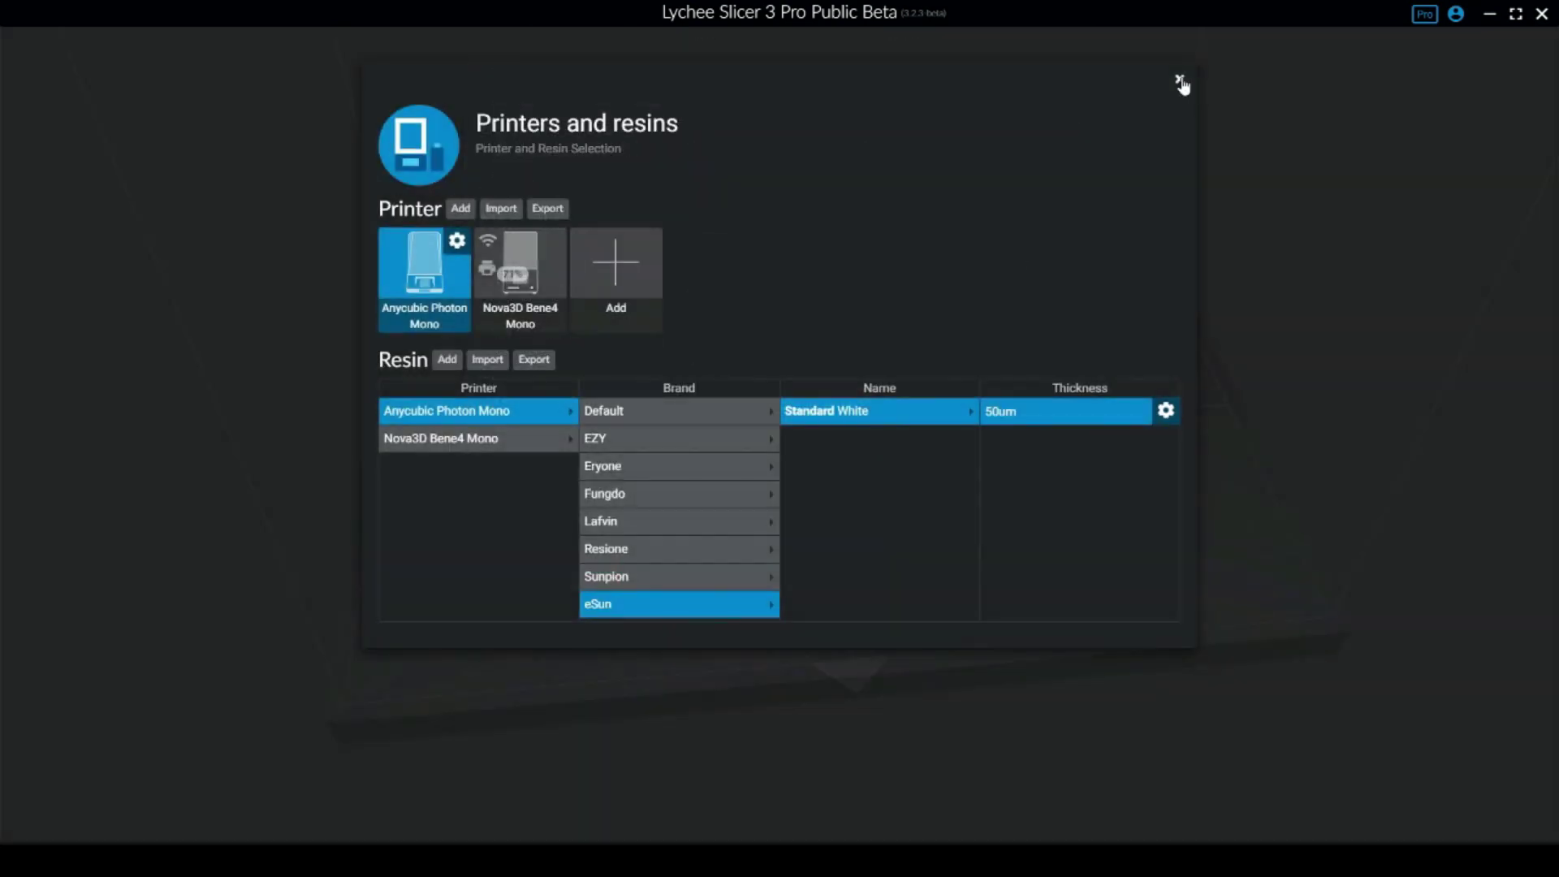
left_click(1179, 79)
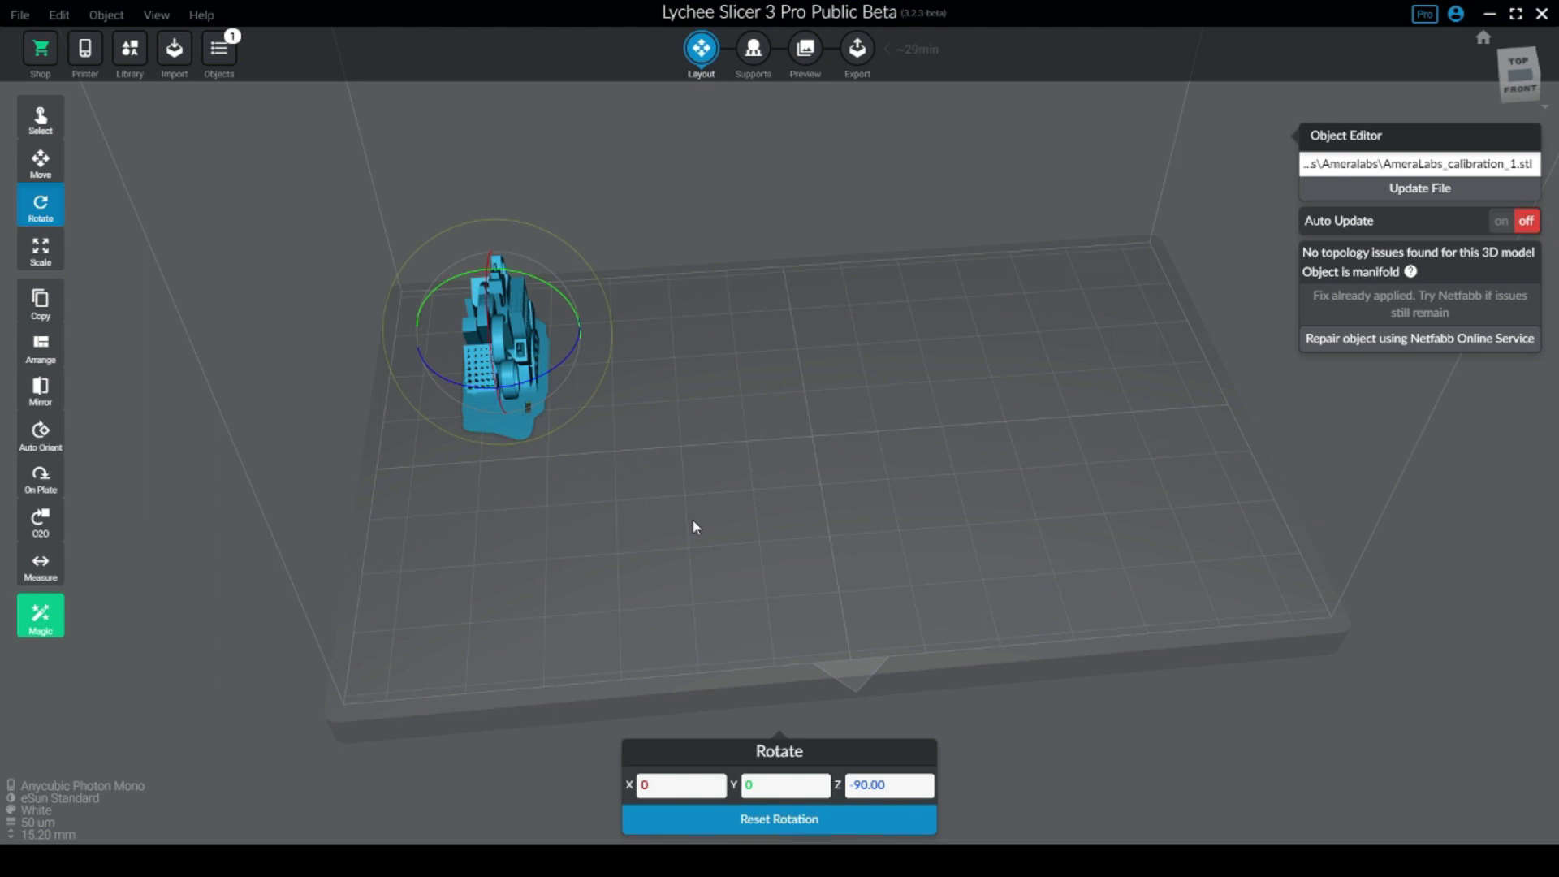
- Orbit, zoom and pan around the plate to inspect the model rotated -90° about Z
middle_click_drag(690, 500, 703, 475)
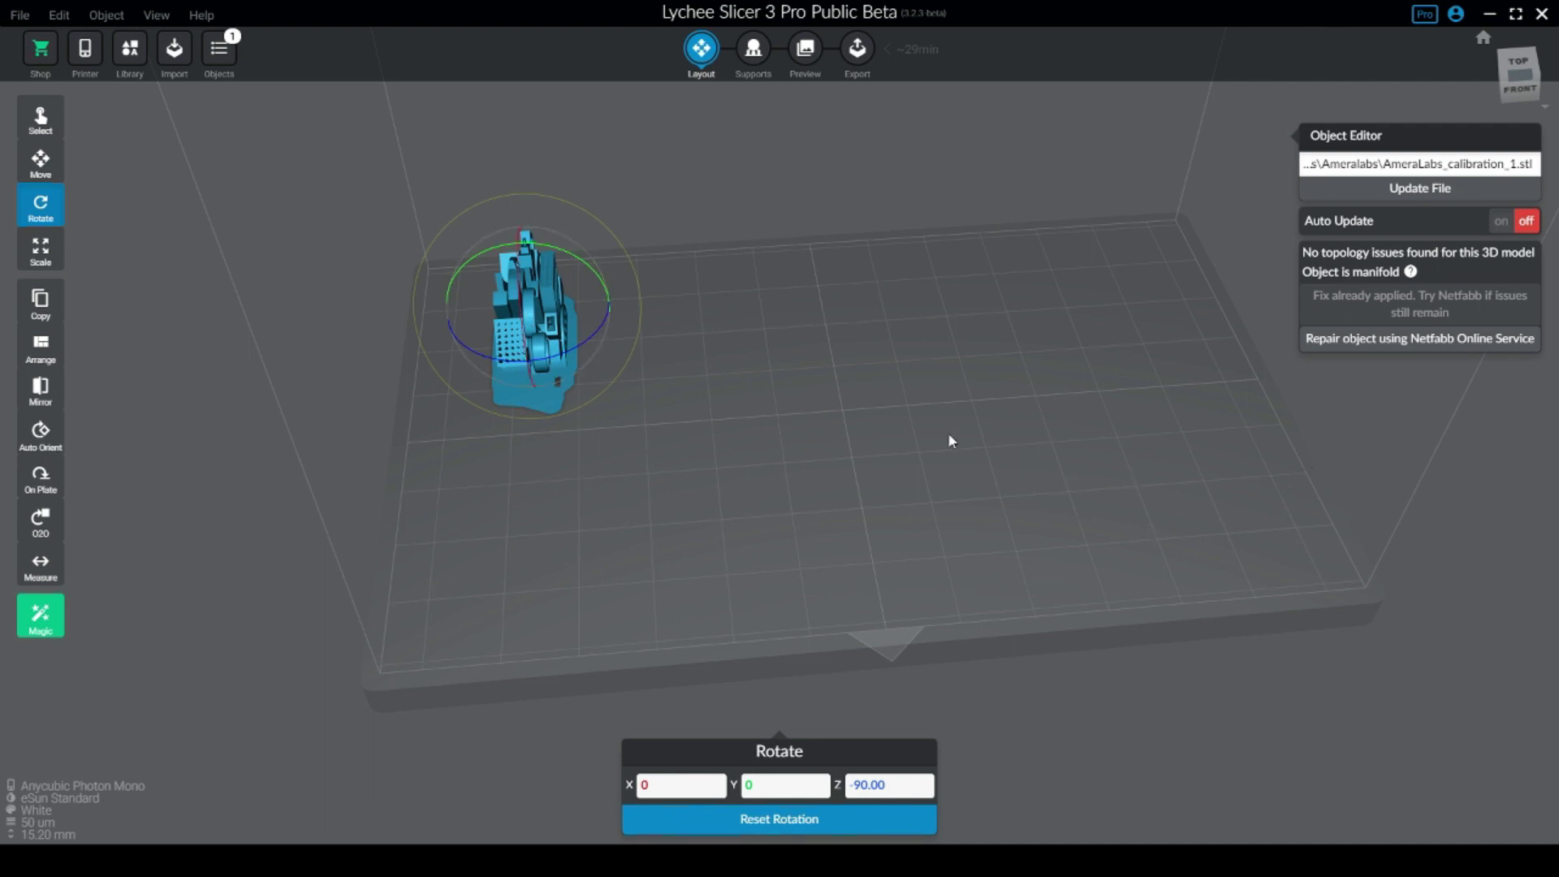
right_click_drag(997, 432, 604, 451)
scroll(388, 455, "up", 3)
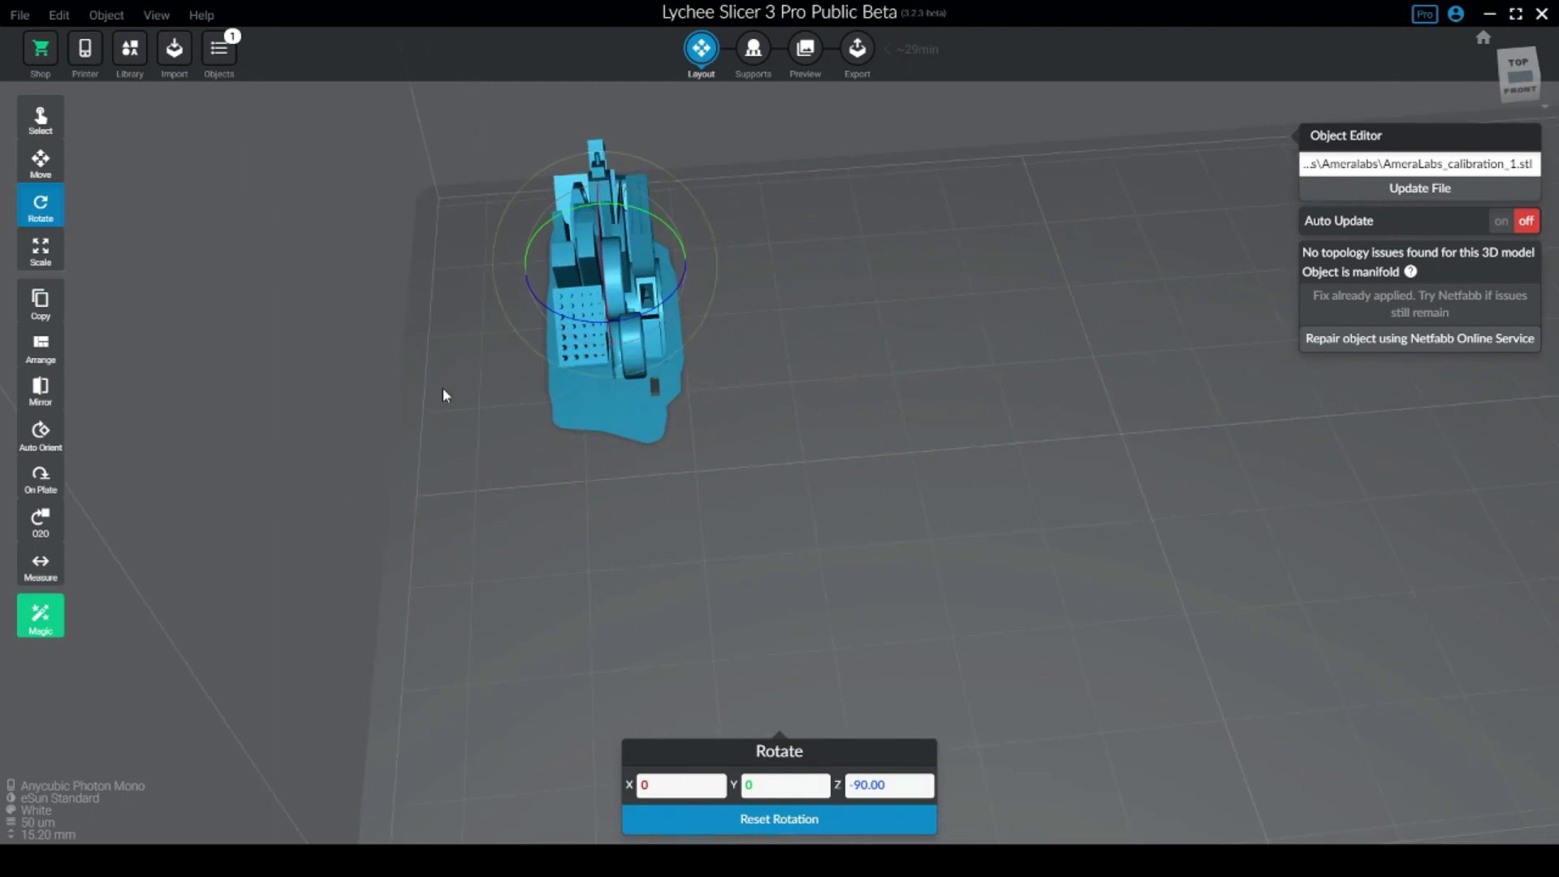
right_click_drag(390, 458, 481, 442)
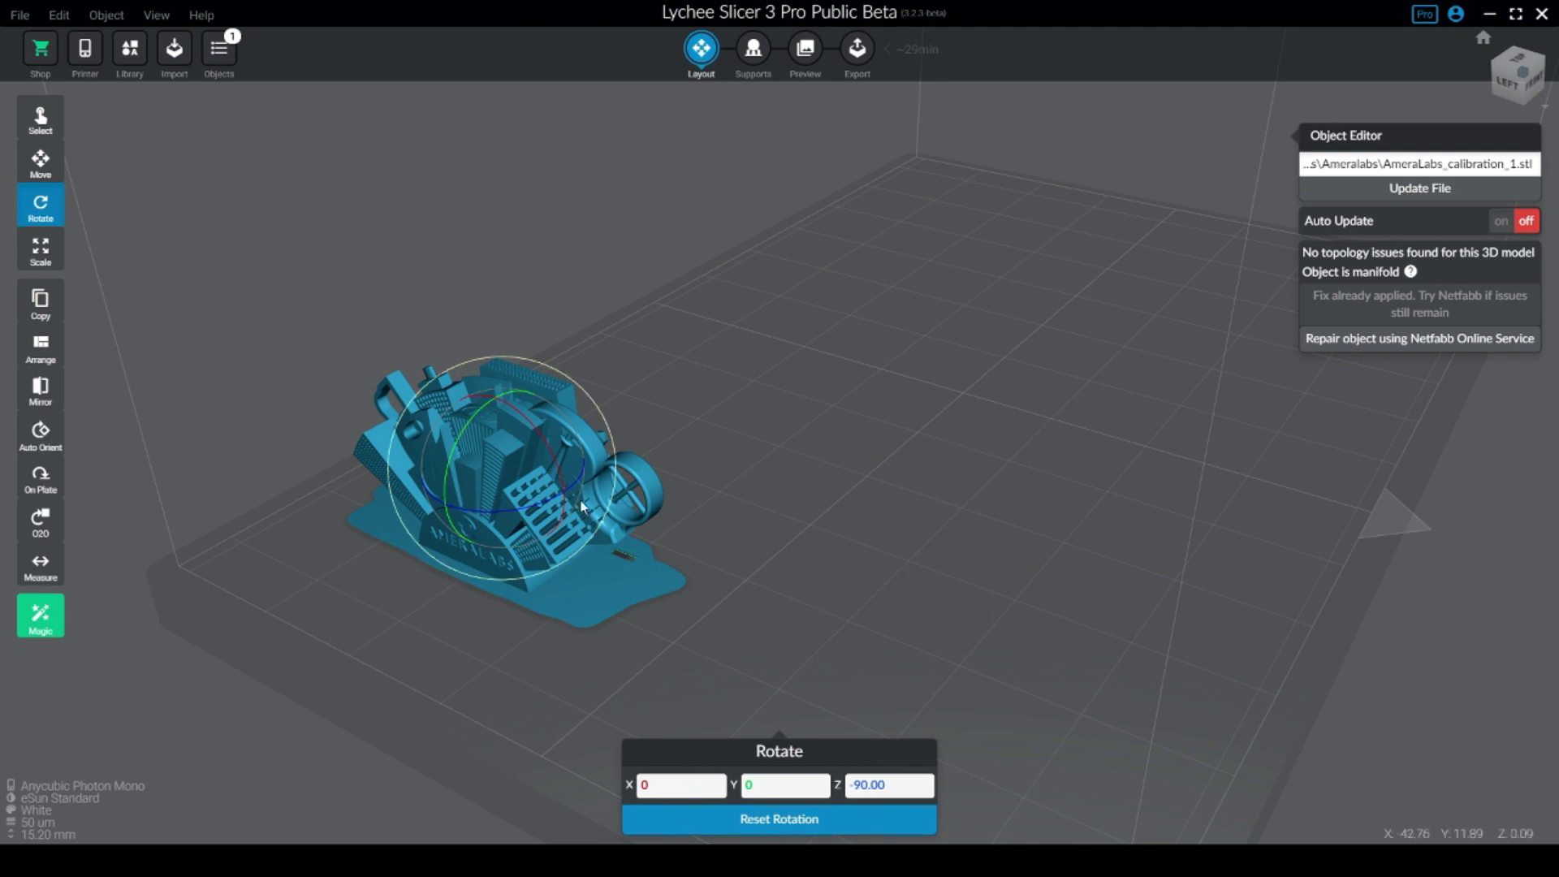
scroll(729, 606, "down", 2)
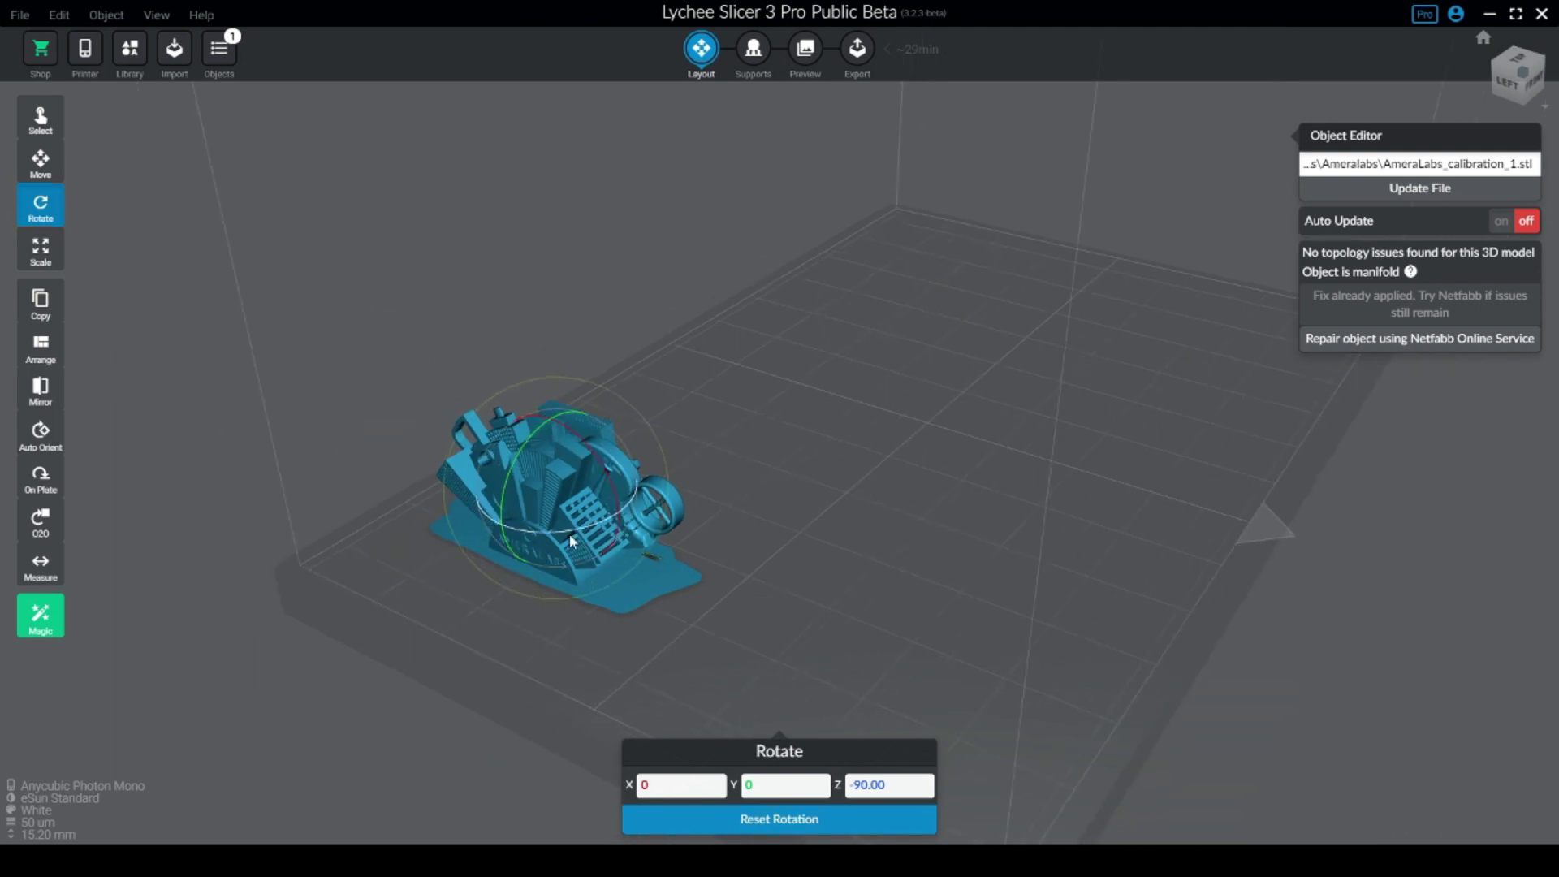
left_click_drag(794, 637, 697, 604)
scroll(644, 510, "up", 1)
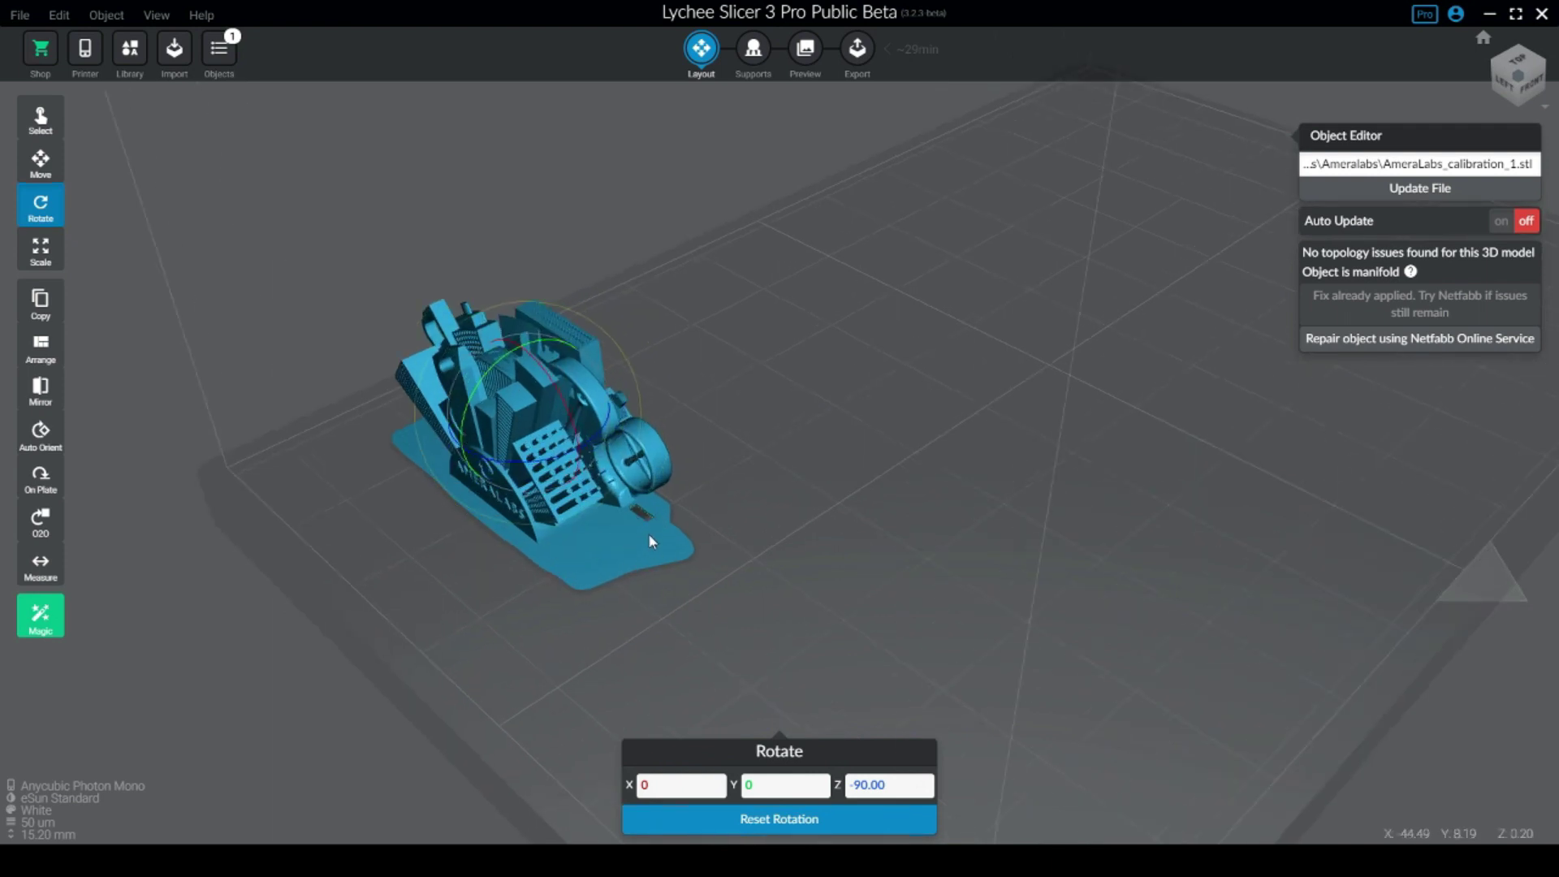
left_click_drag(755, 505, 674, 491)
left_click_drag(870, 442, 1153, 498)
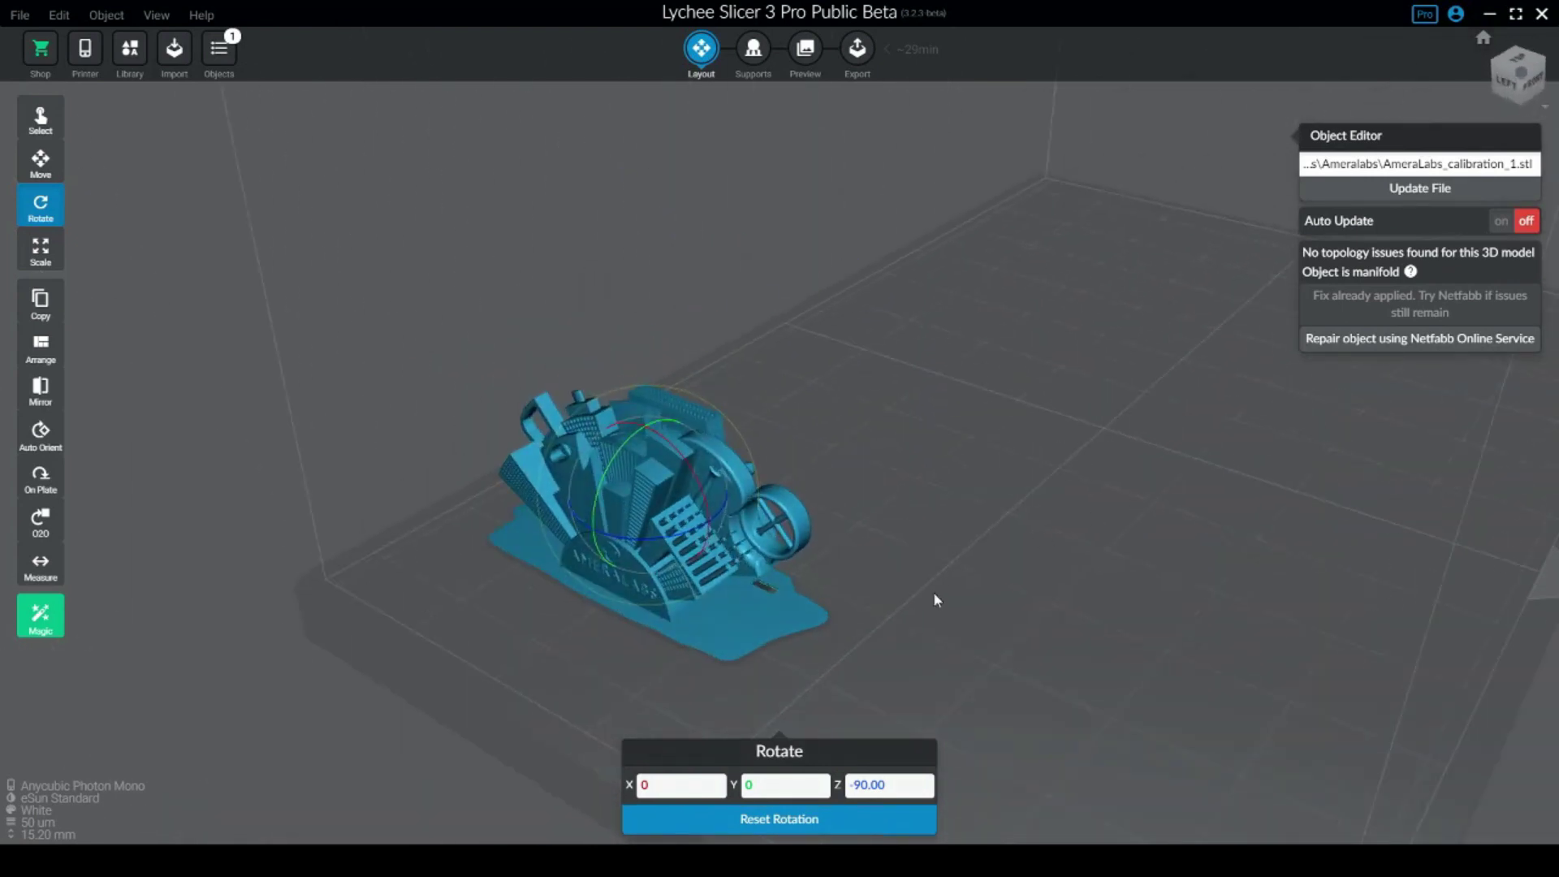
left_click_drag(935, 599, 669, 627)
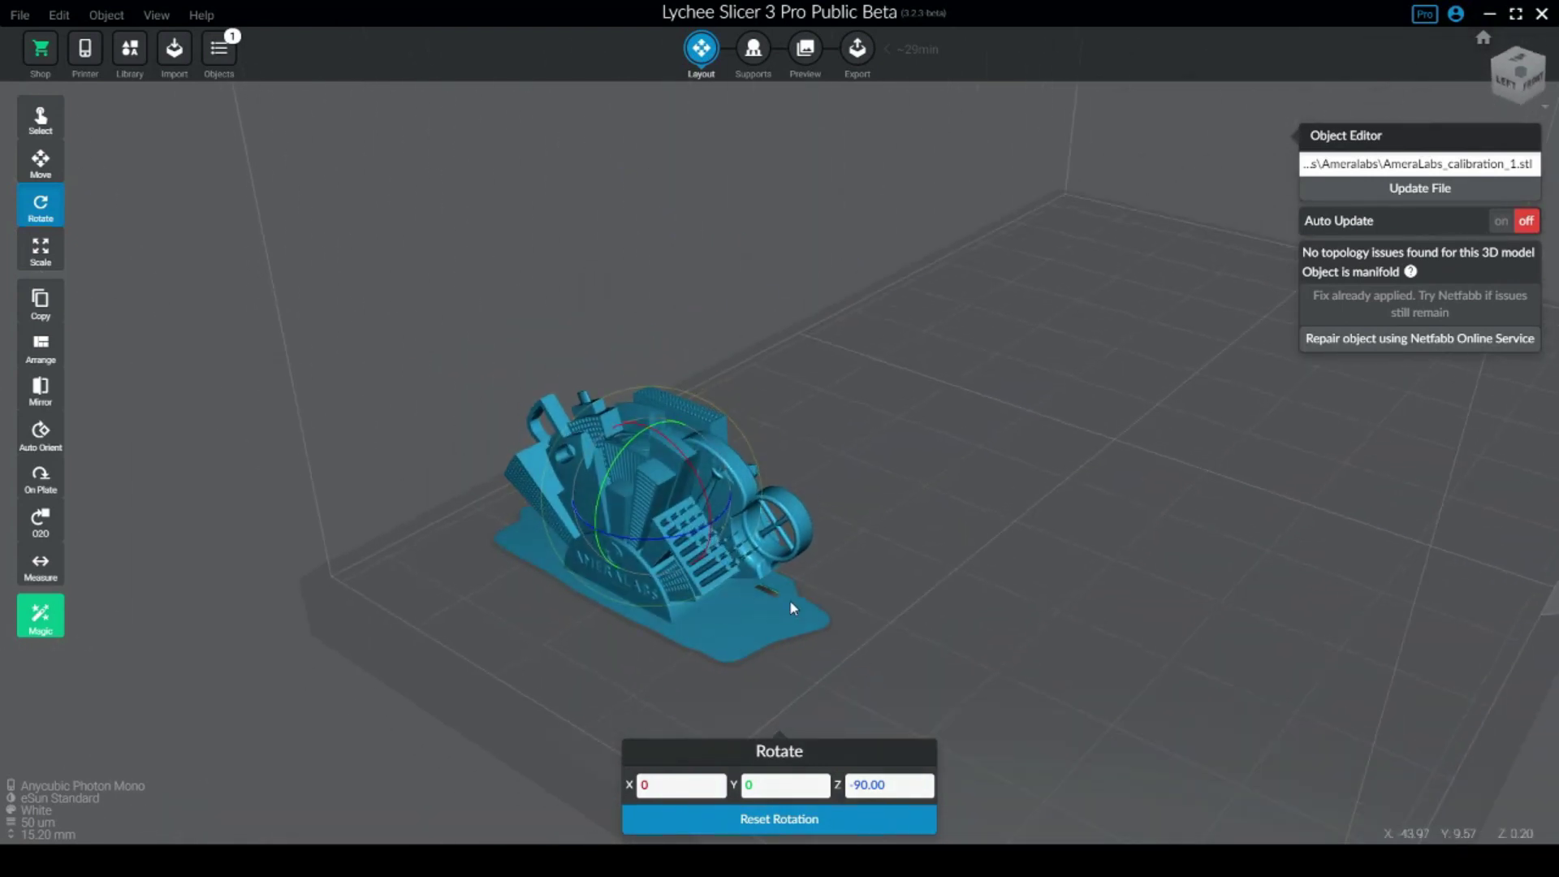
left_click_drag(1058, 692, 686, 446)
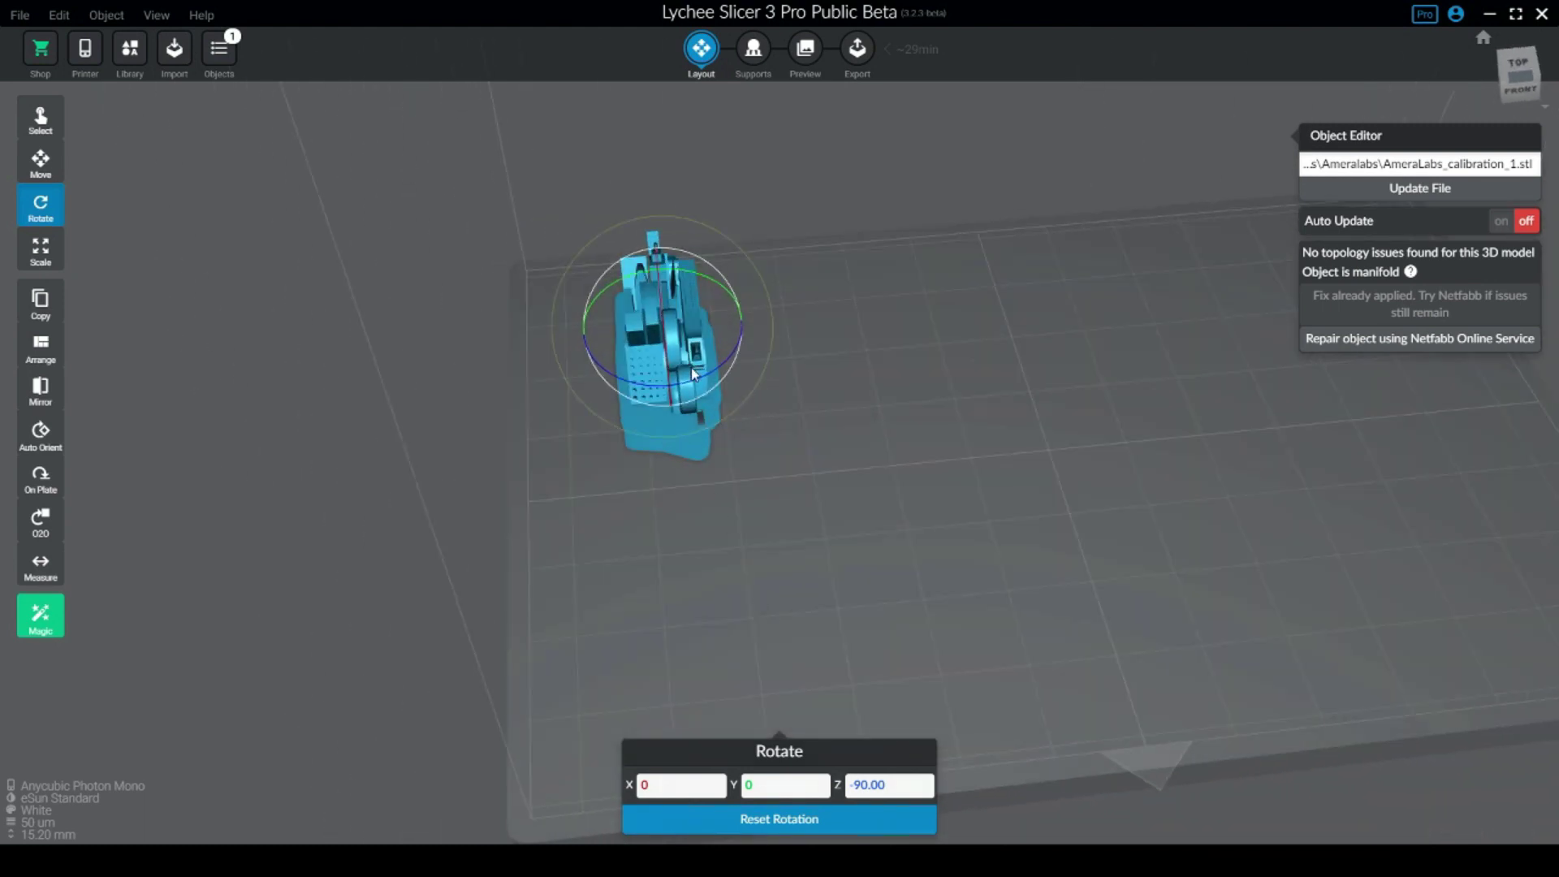
left_click_drag(1384, 567, 1113, 592)
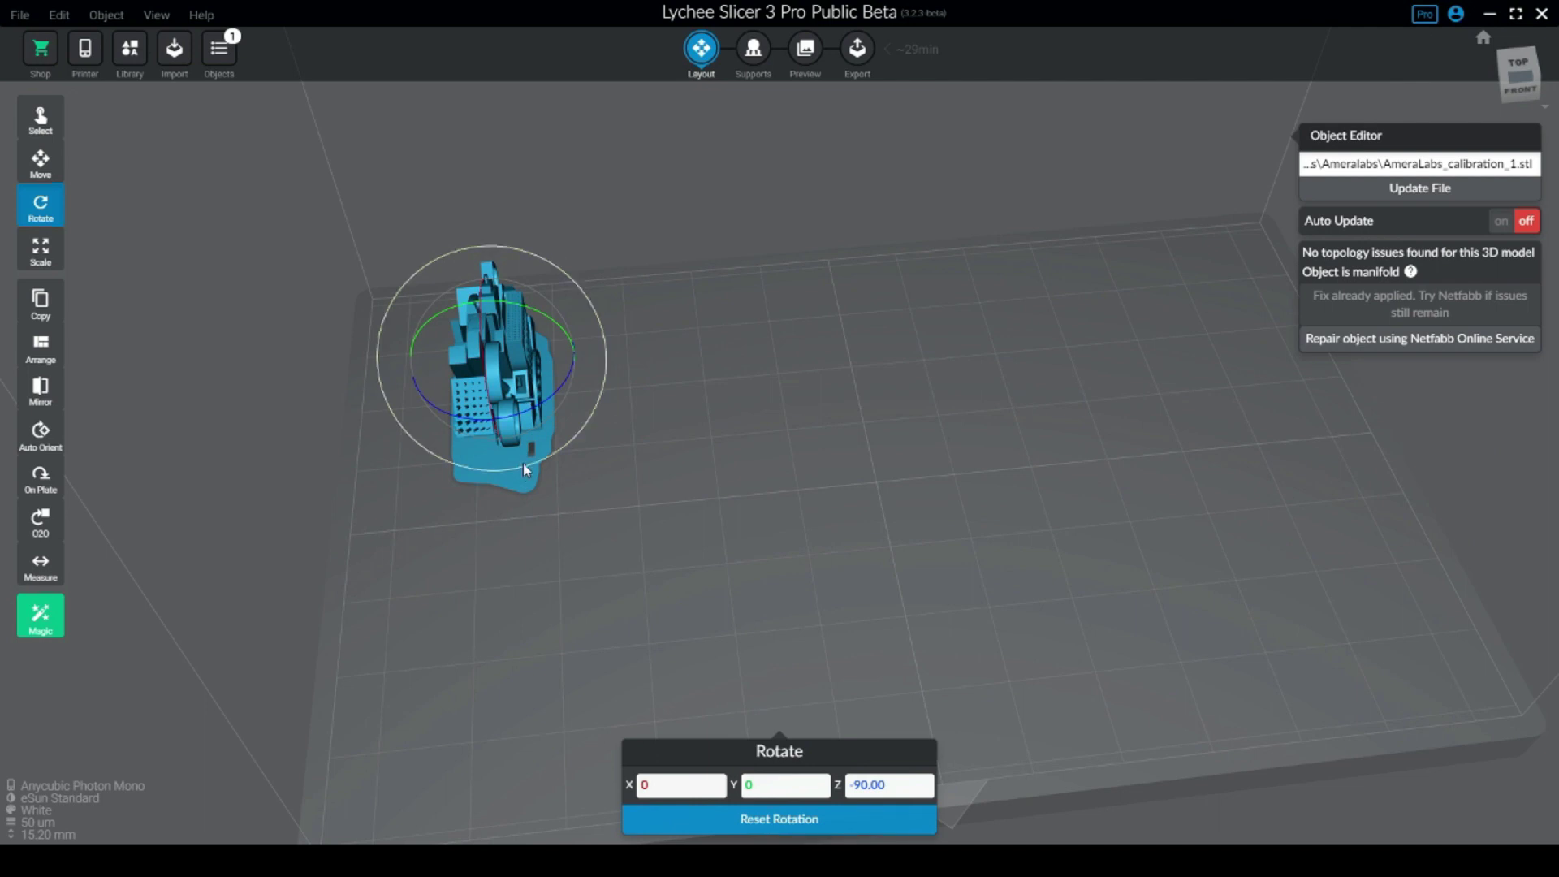
- Open AmeraLabs_calibration_R_E_R_F.lys from the recent files list
left_click(630, 557)
left_click(565, 361)
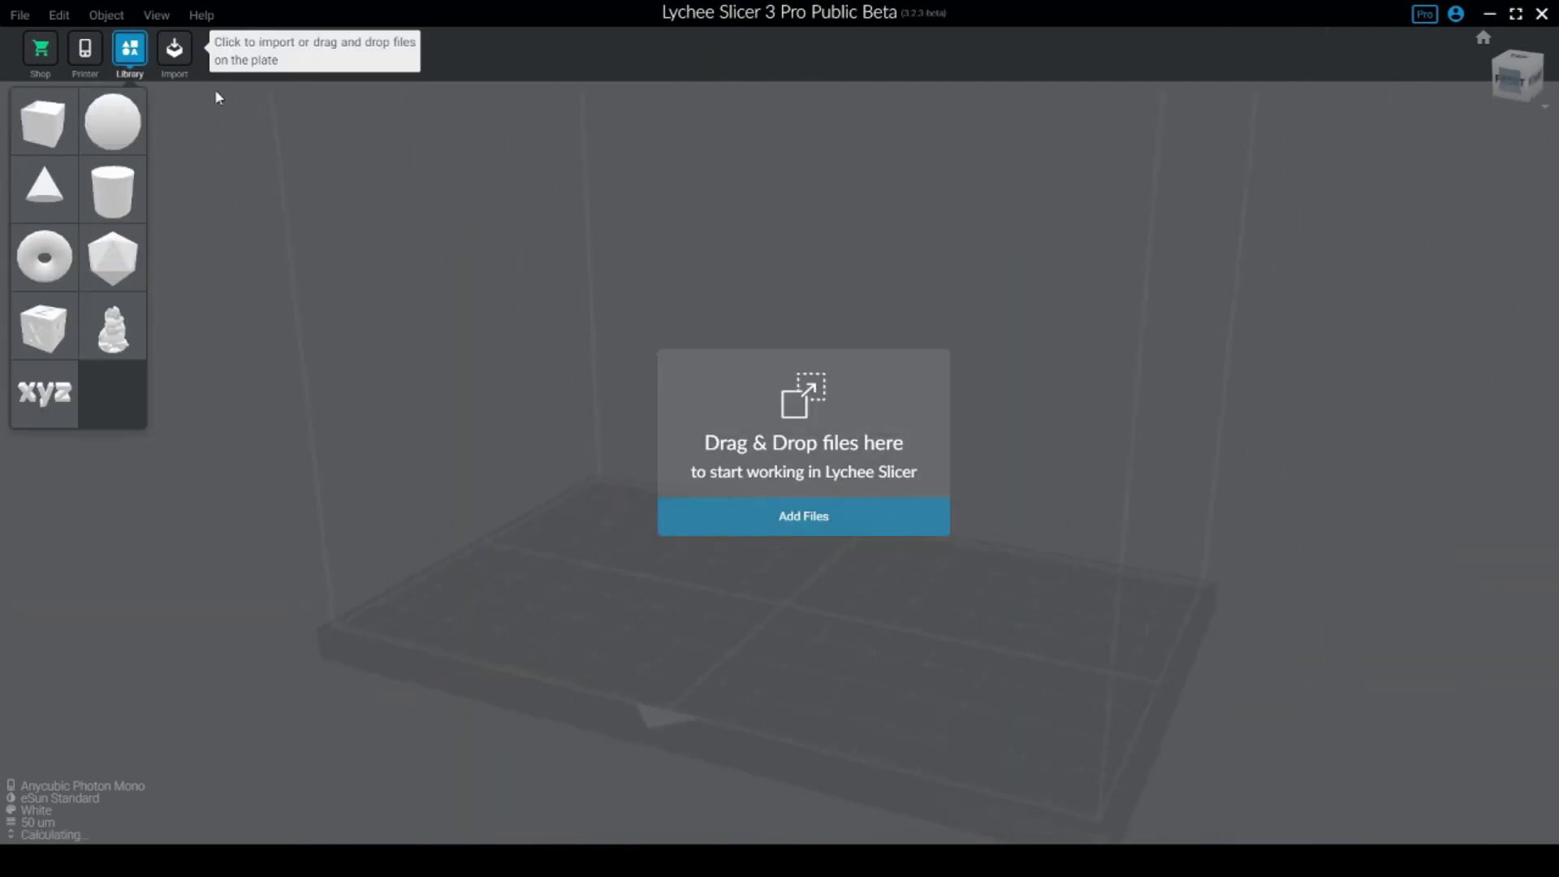
left_click(19, 15)
mouse_move(49, 86)
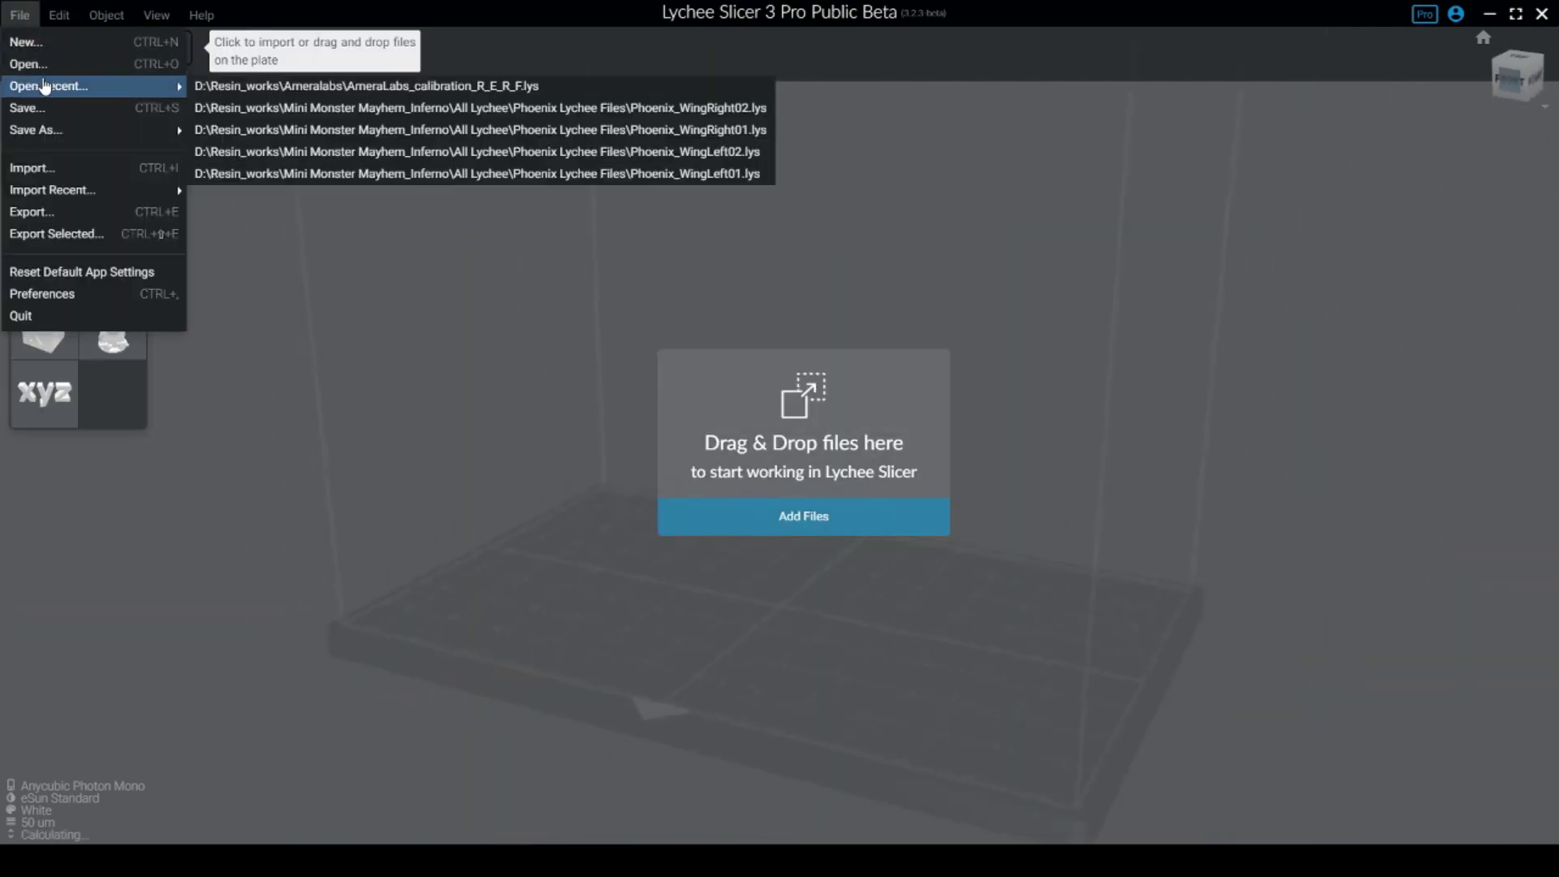
left_click(280, 86)
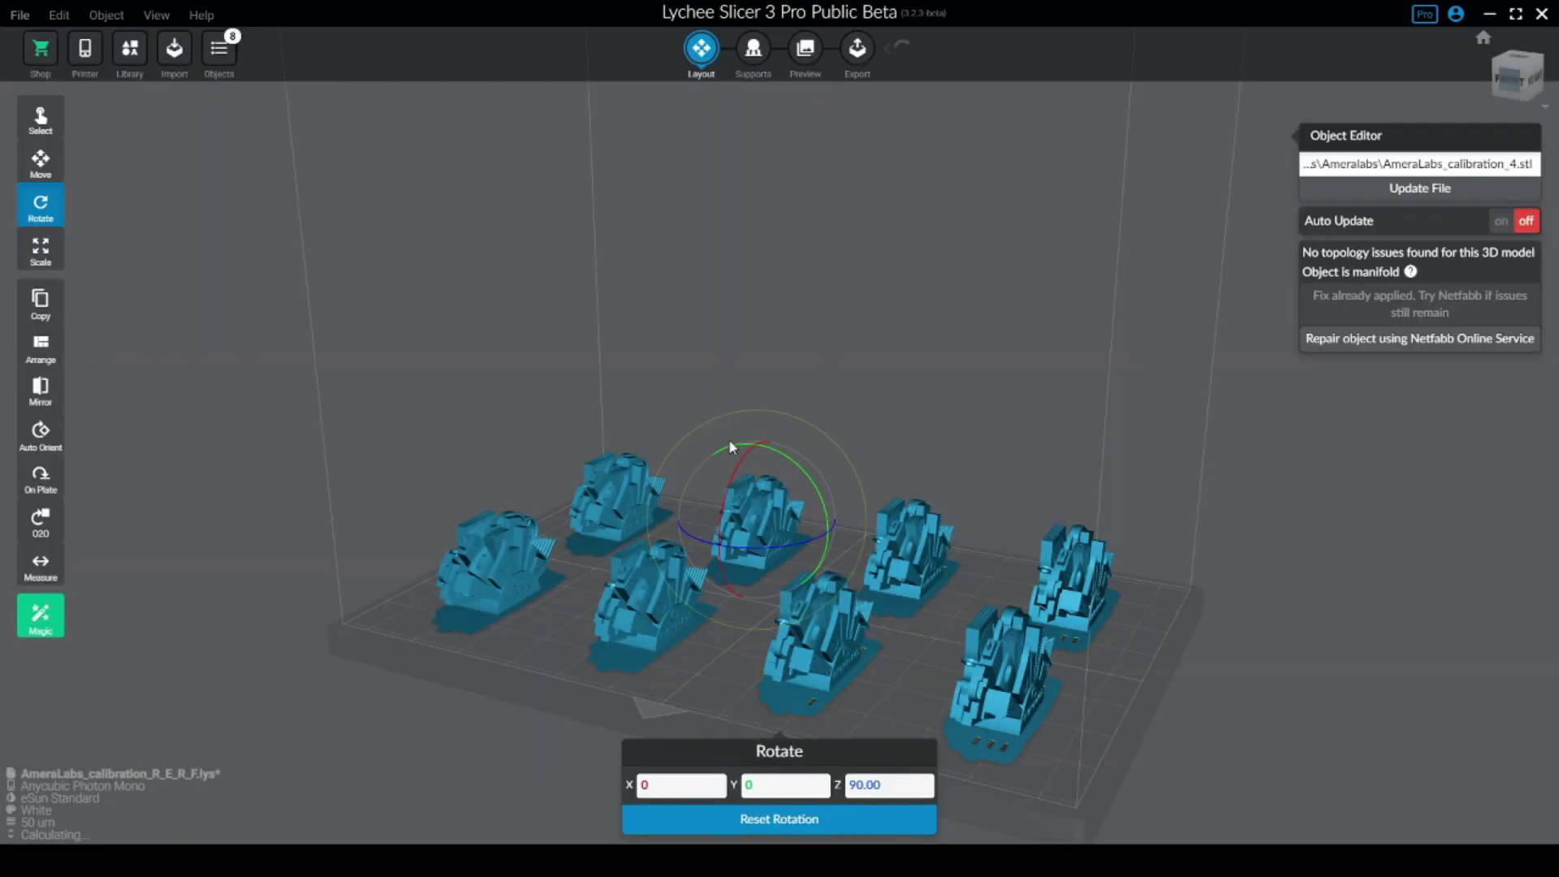
- Orbit and pan the view to inspect the eight calibration models on the plate
right_click_drag(605, 426, 996, 590)
middle_click_drag(994, 583, 765, 513)
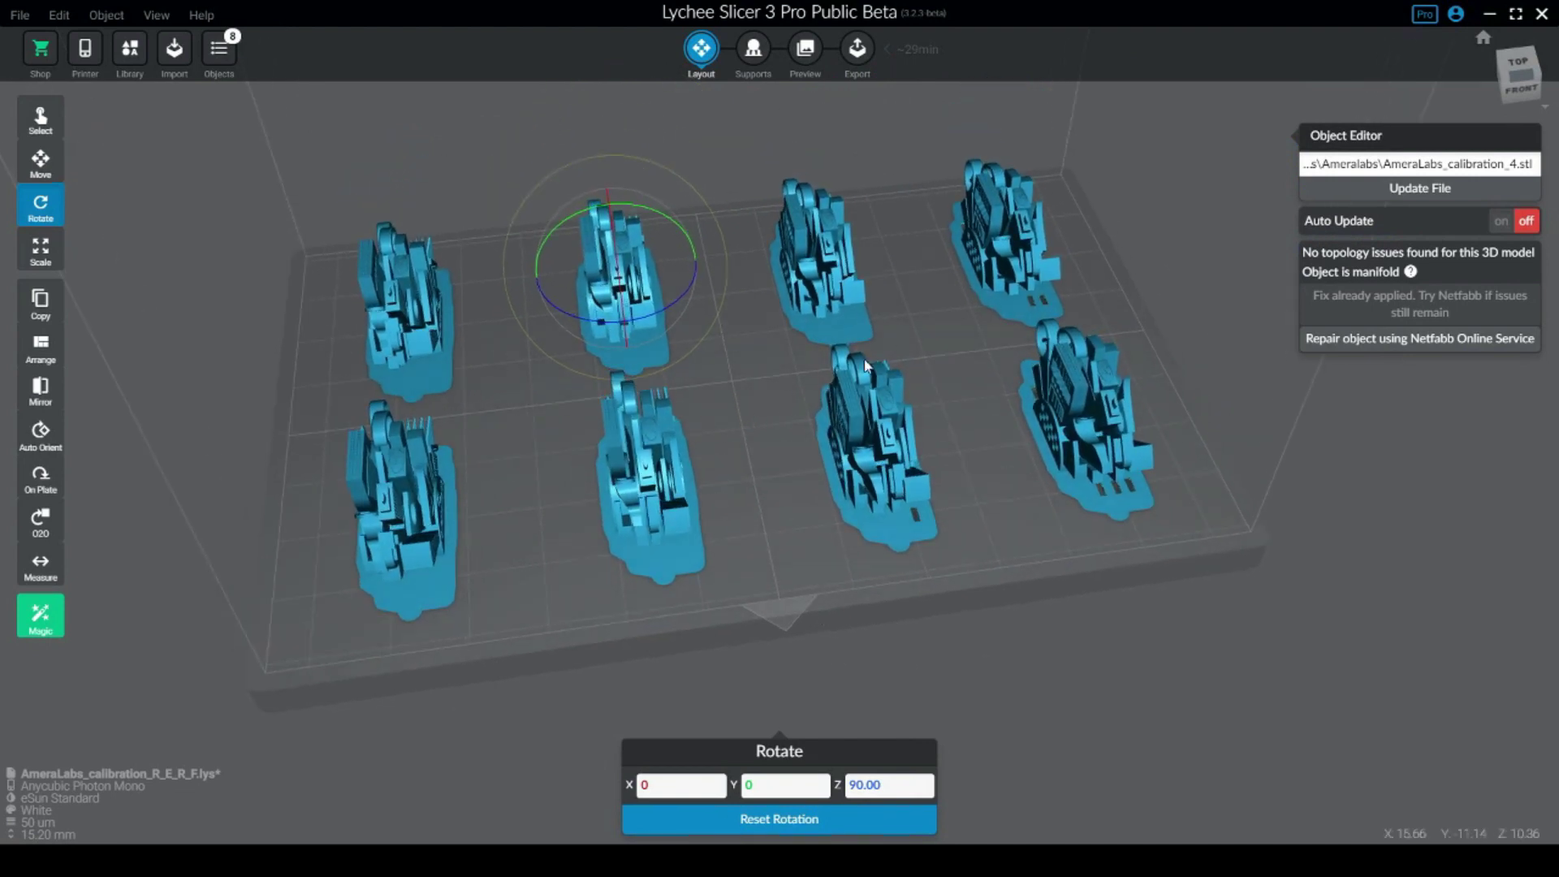
right_click_drag(761, 479, 738, 591)
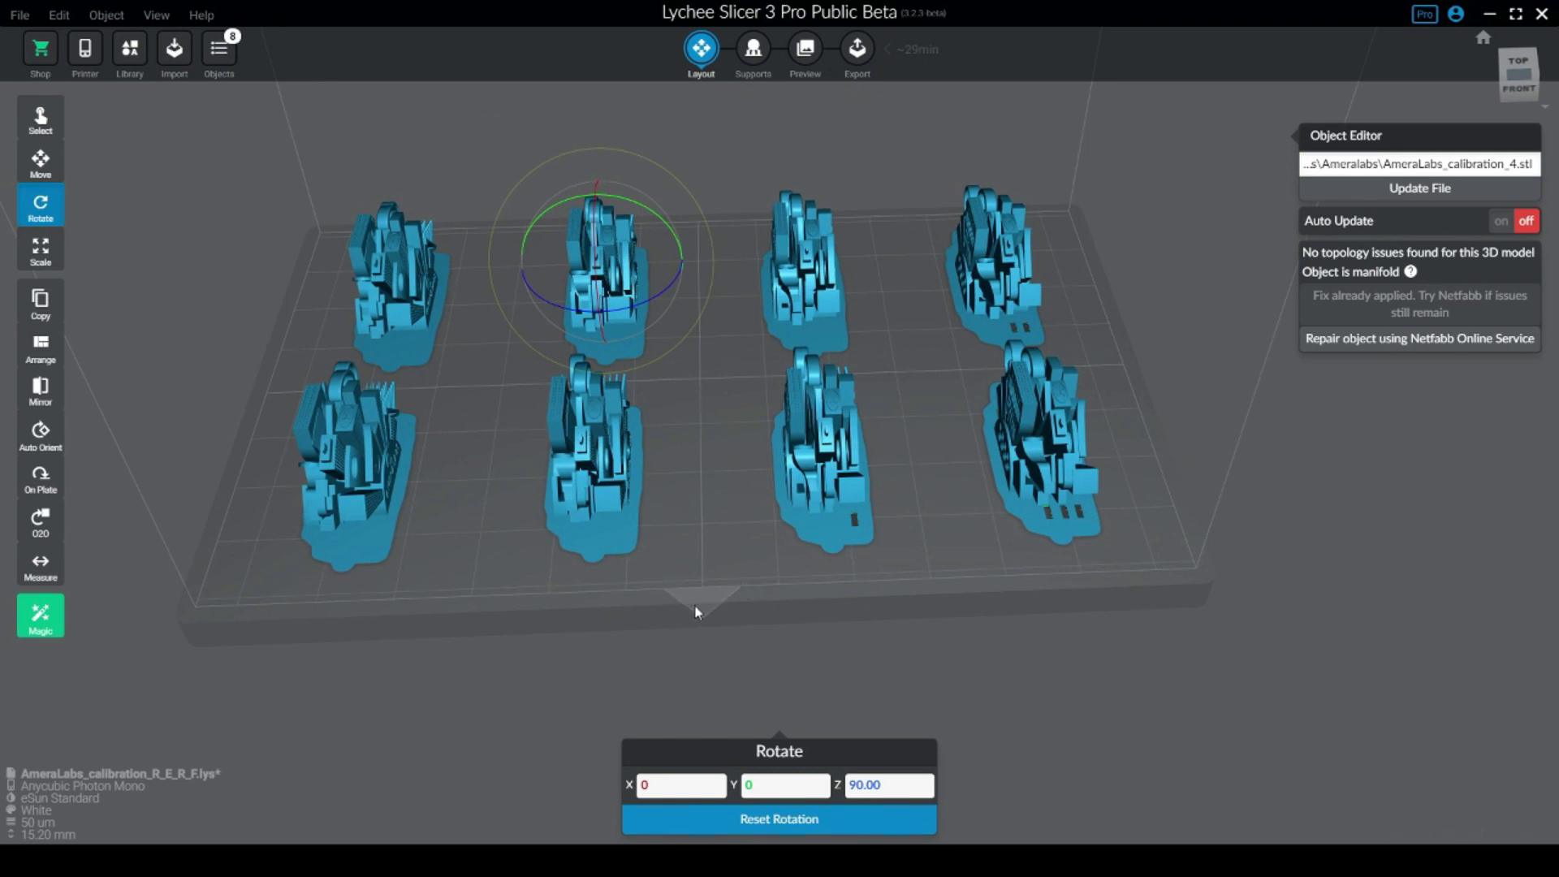
left_click_drag(479, 630, 882, 618)
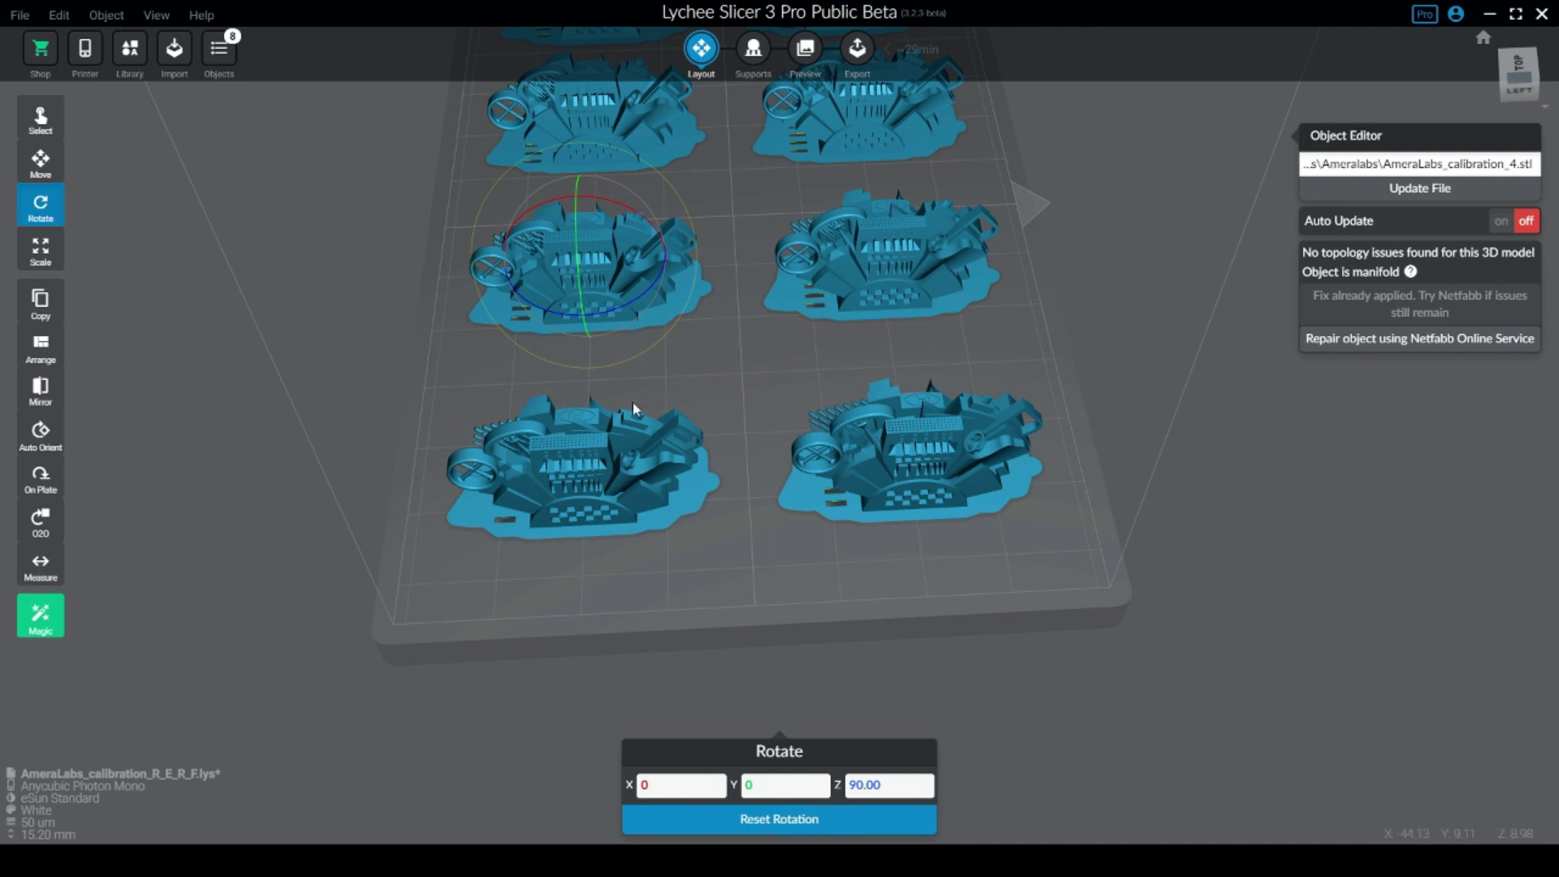
left_click_drag(679, 560, 865, 634)
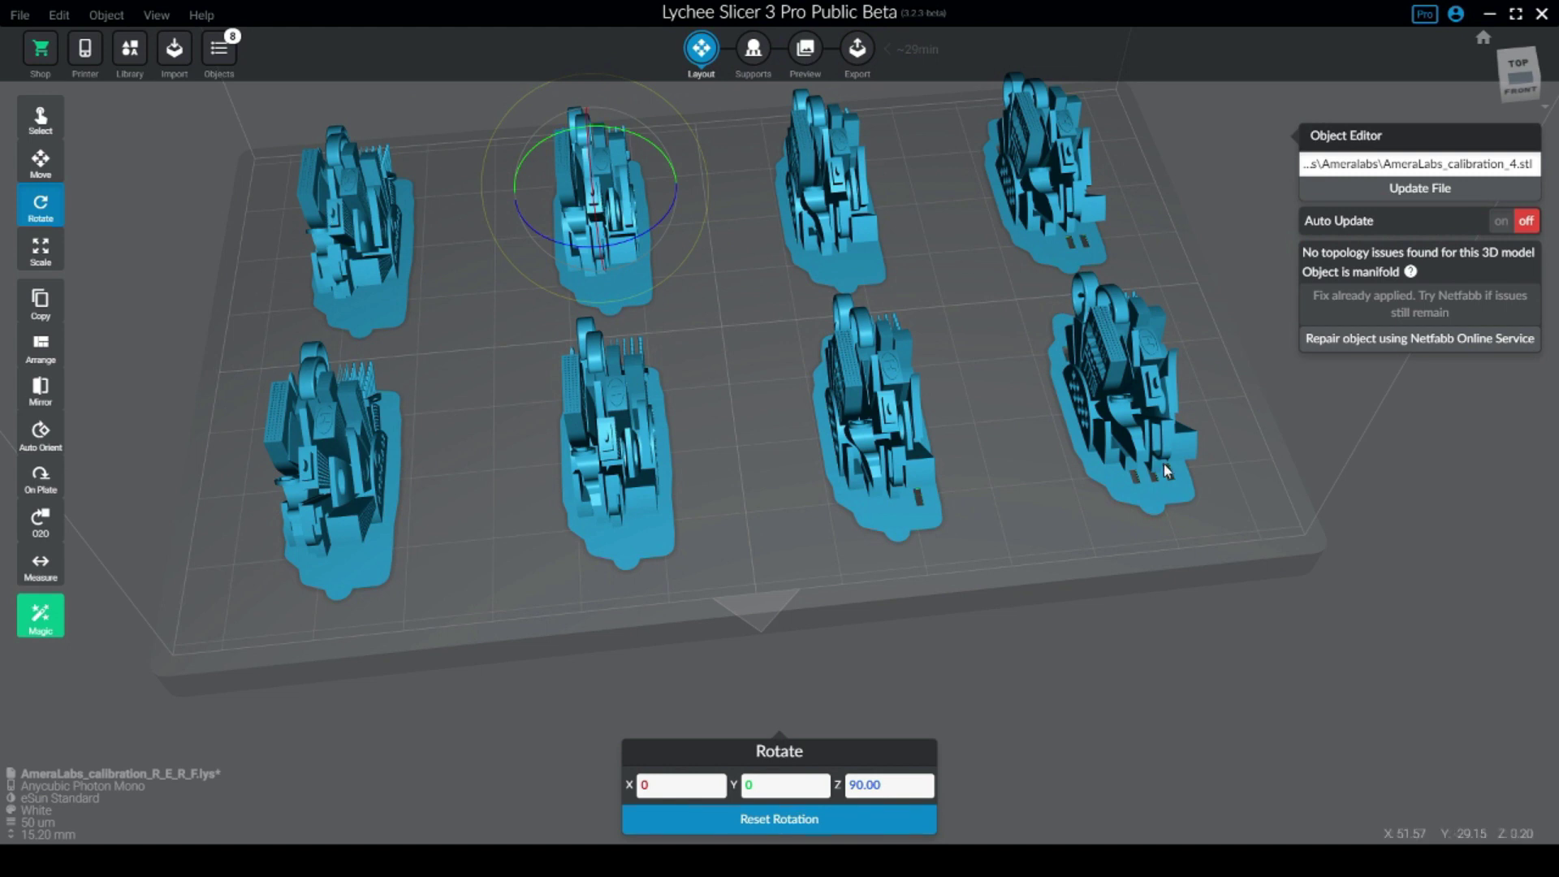
right_click_drag(1170, 555, 873, 303)
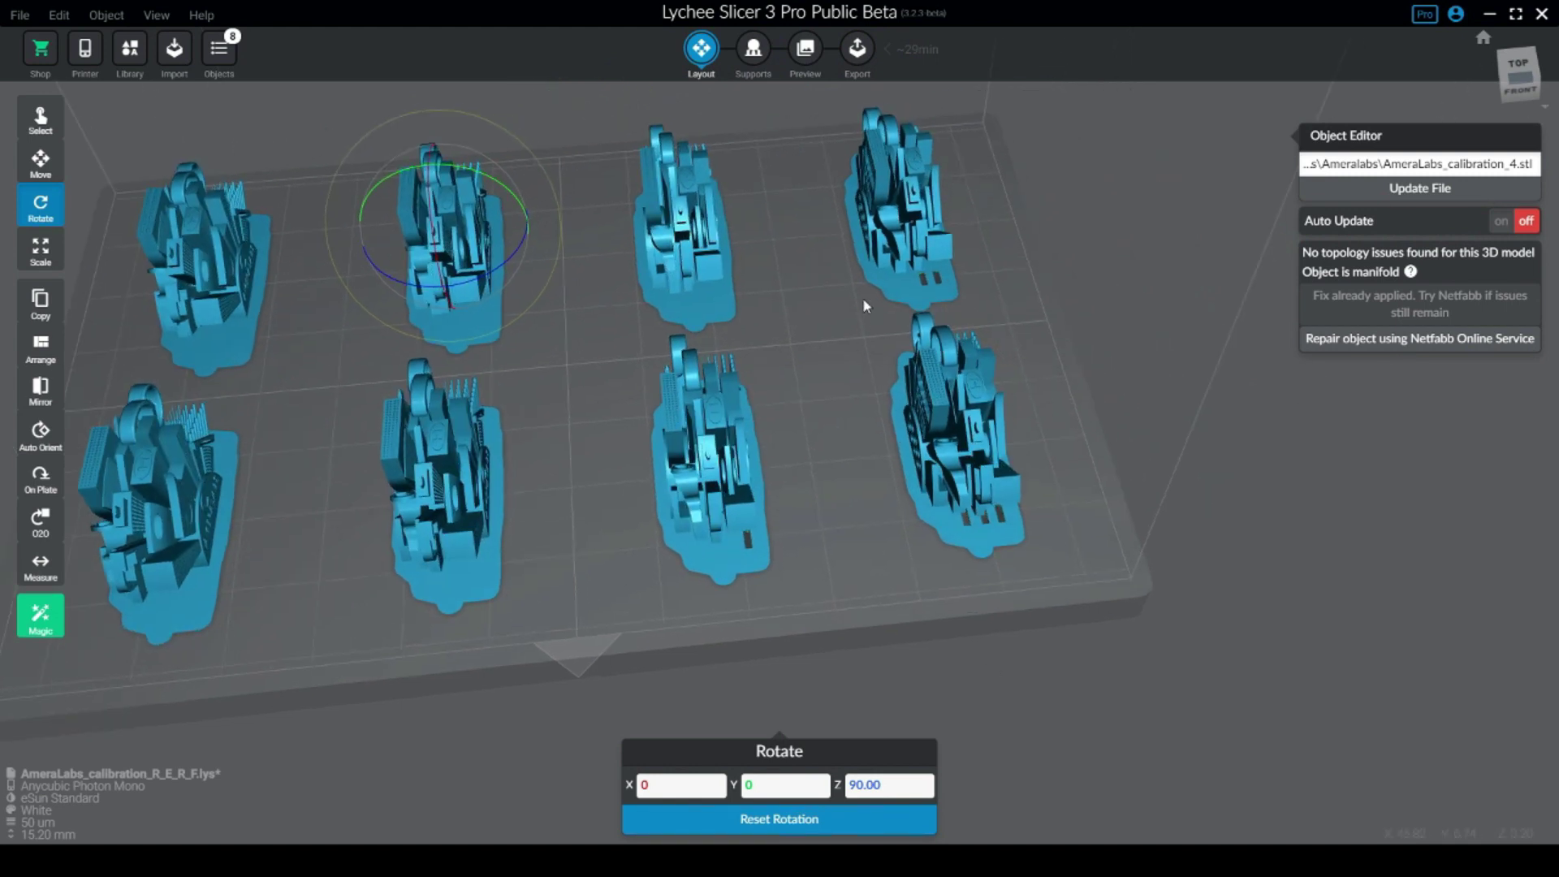
left_click_drag(1004, 493, 1056, 669)
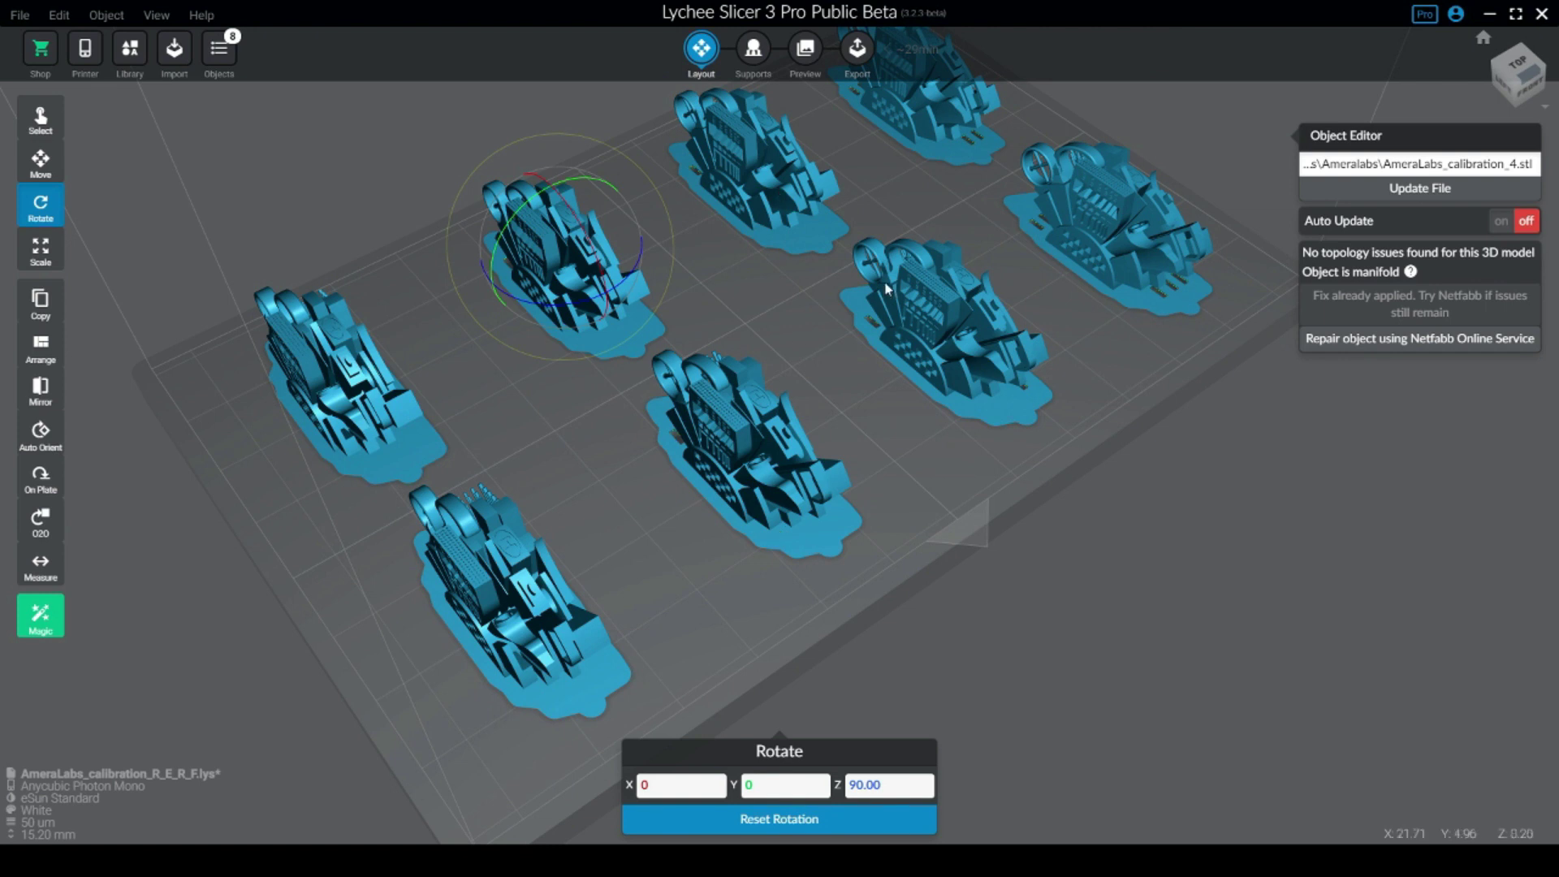
left_click_drag(1119, 227, 977, 609)
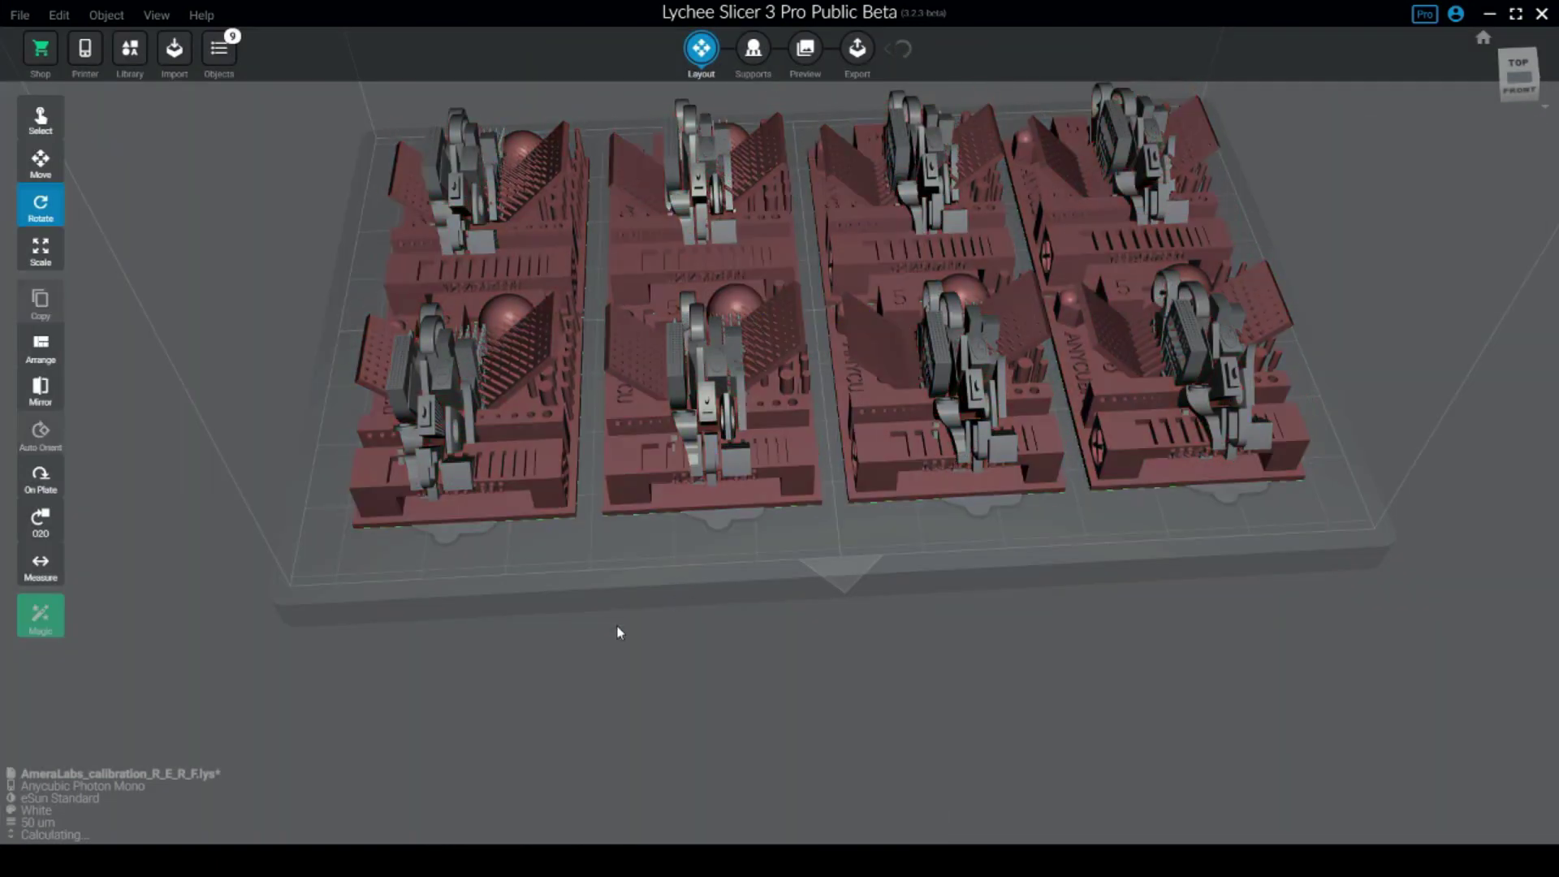
left_click_drag(620, 632, 649, 466)
left_click(650, 467)
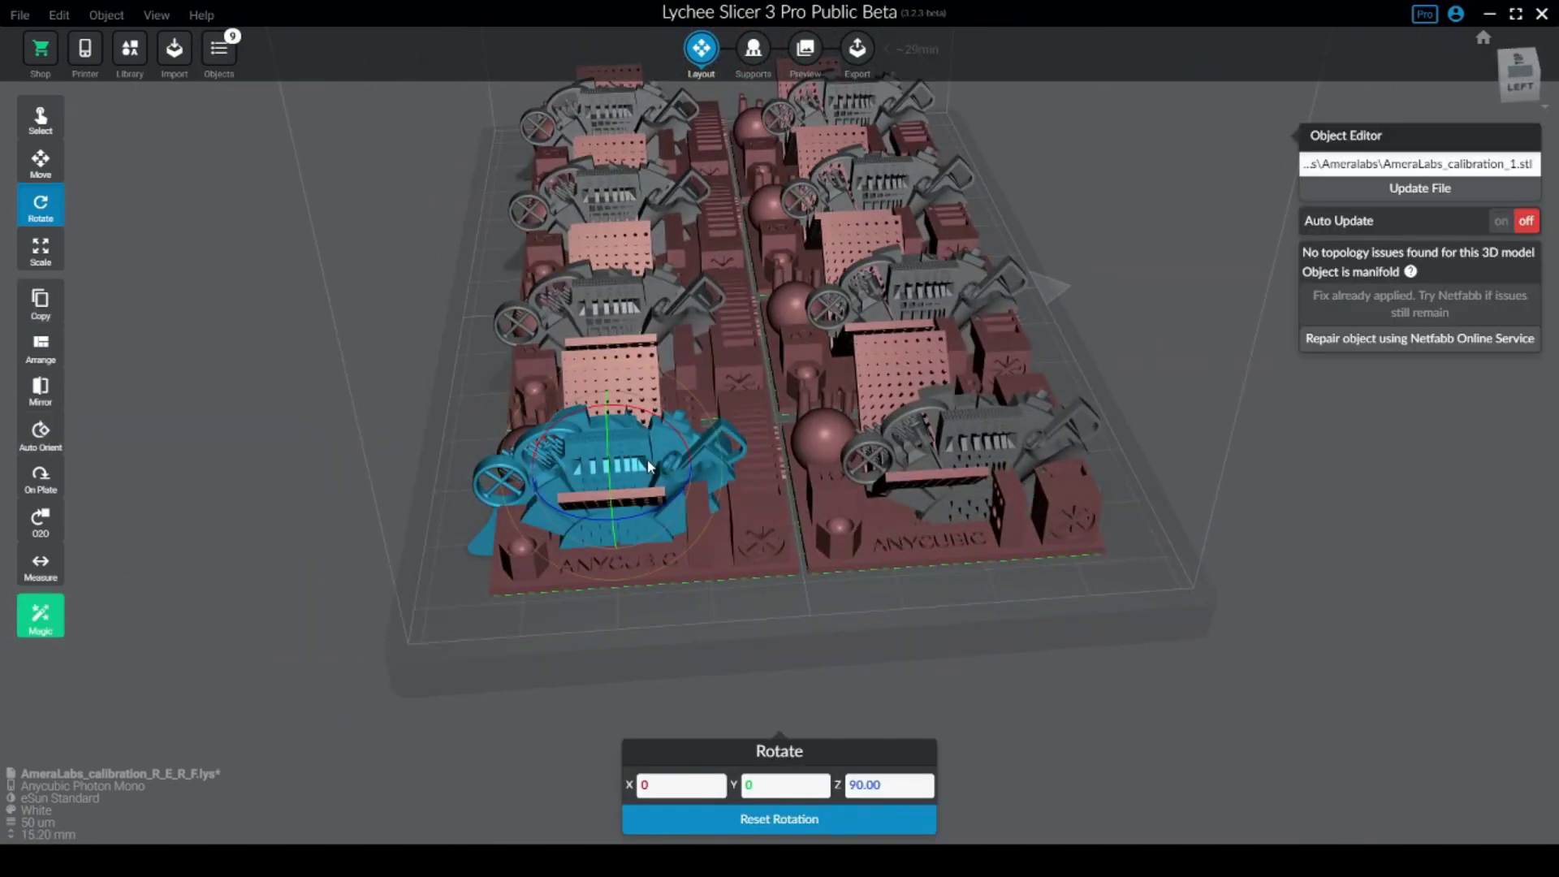
key("Delete")
left_click_drag(612, 538, 919, 442)
left_click(918, 441)
key("Delete")
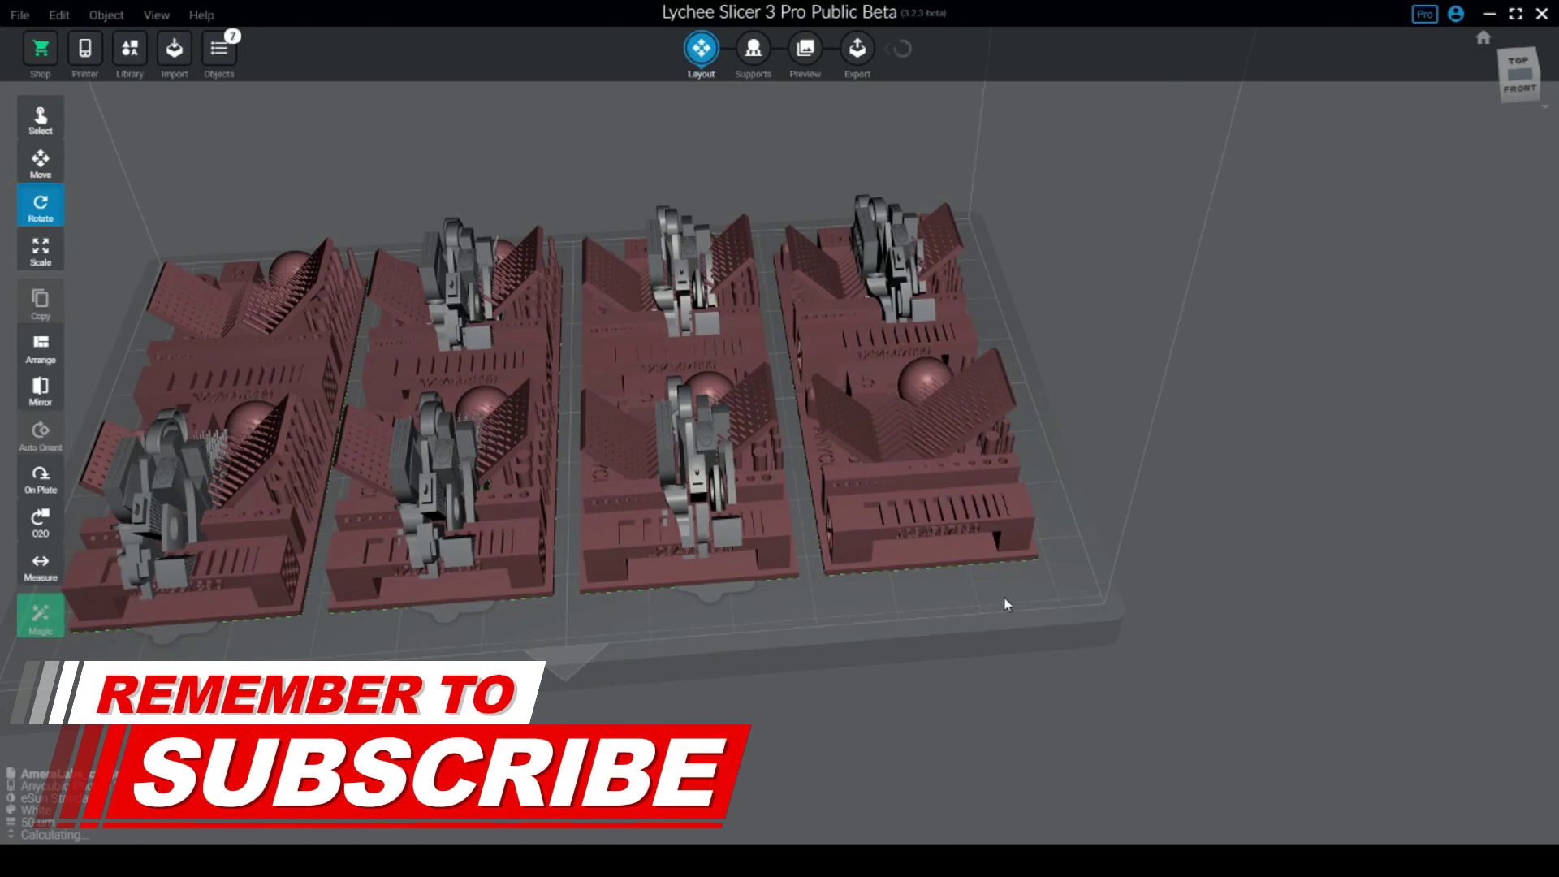
left_click_drag(1006, 605, 794, 428)
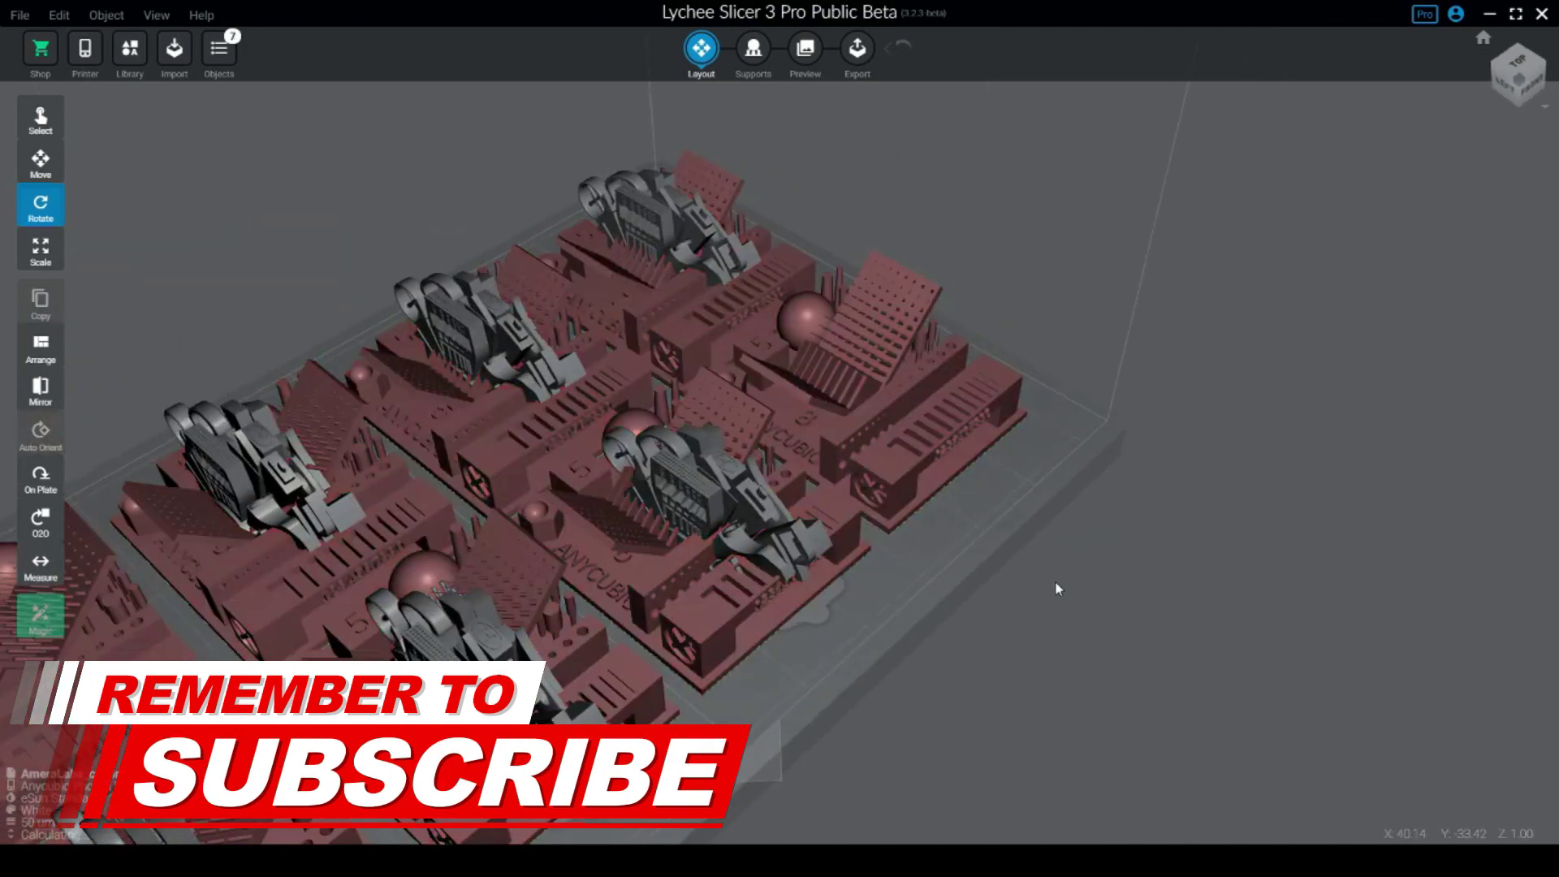
left_click_drag(1054, 591, 1091, 651)
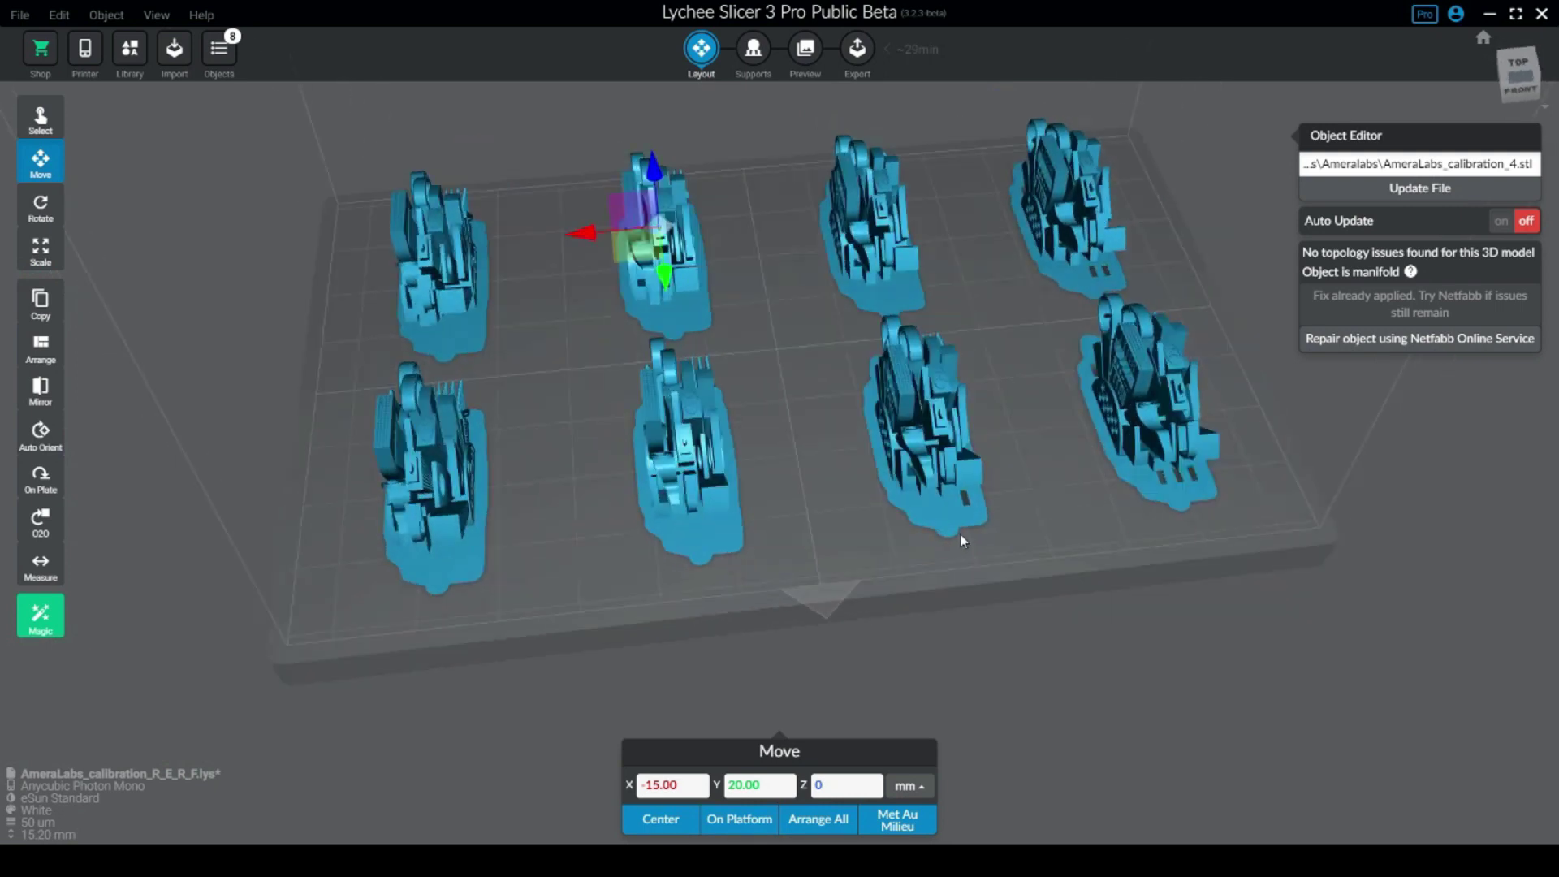
mouse_move(961, 536)
left_mouse_down()
mouse_move(1044, 538)
mouse_move(950, 555)
mouse_move(957, 528)
left_mouse_up()
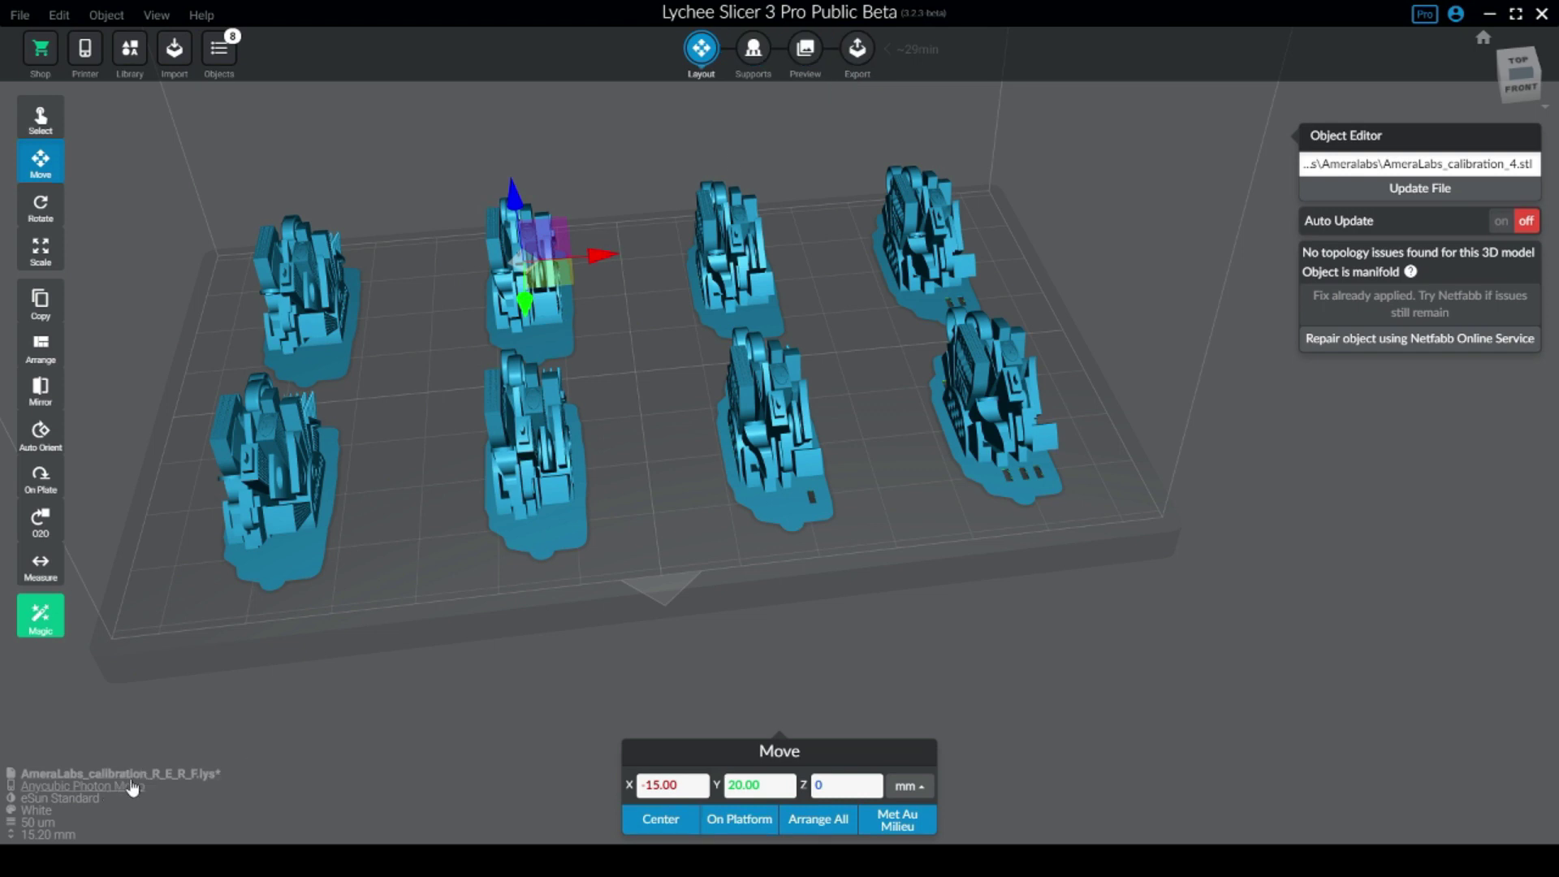
- Set the eSun Standard White 50um profile's Normal Layers Cure Time to 1.5 s and confirm
left_click(91, 796)
left_click(1166, 410)
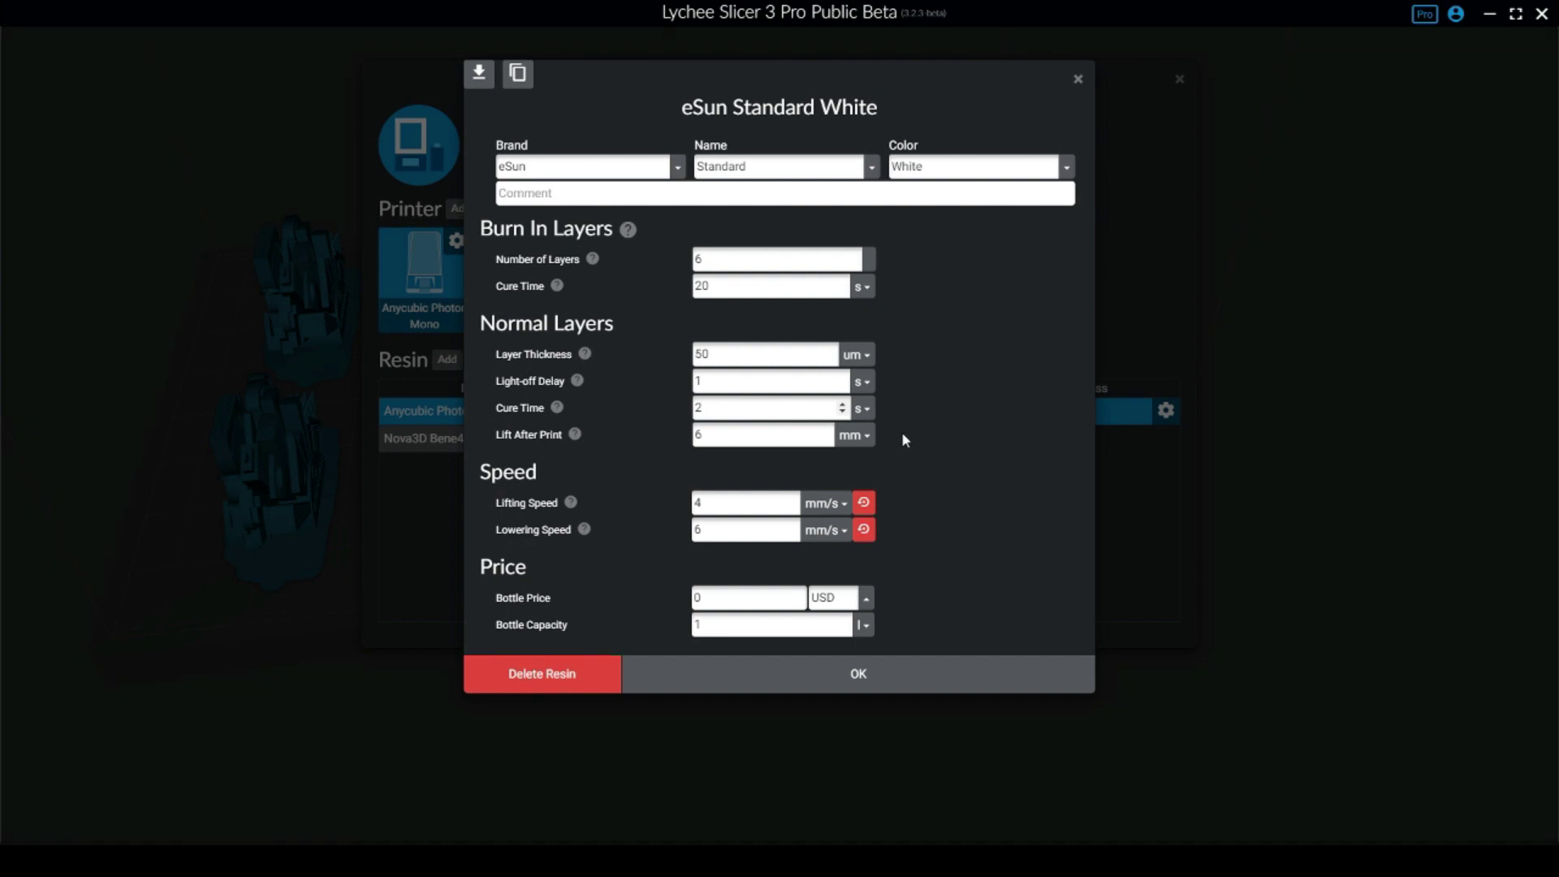
key("BackSpace")
type("1.5")
key("BackSpace")
key("BackSpace")
key("BackSpace")
type("1")
left_click(876, 688)
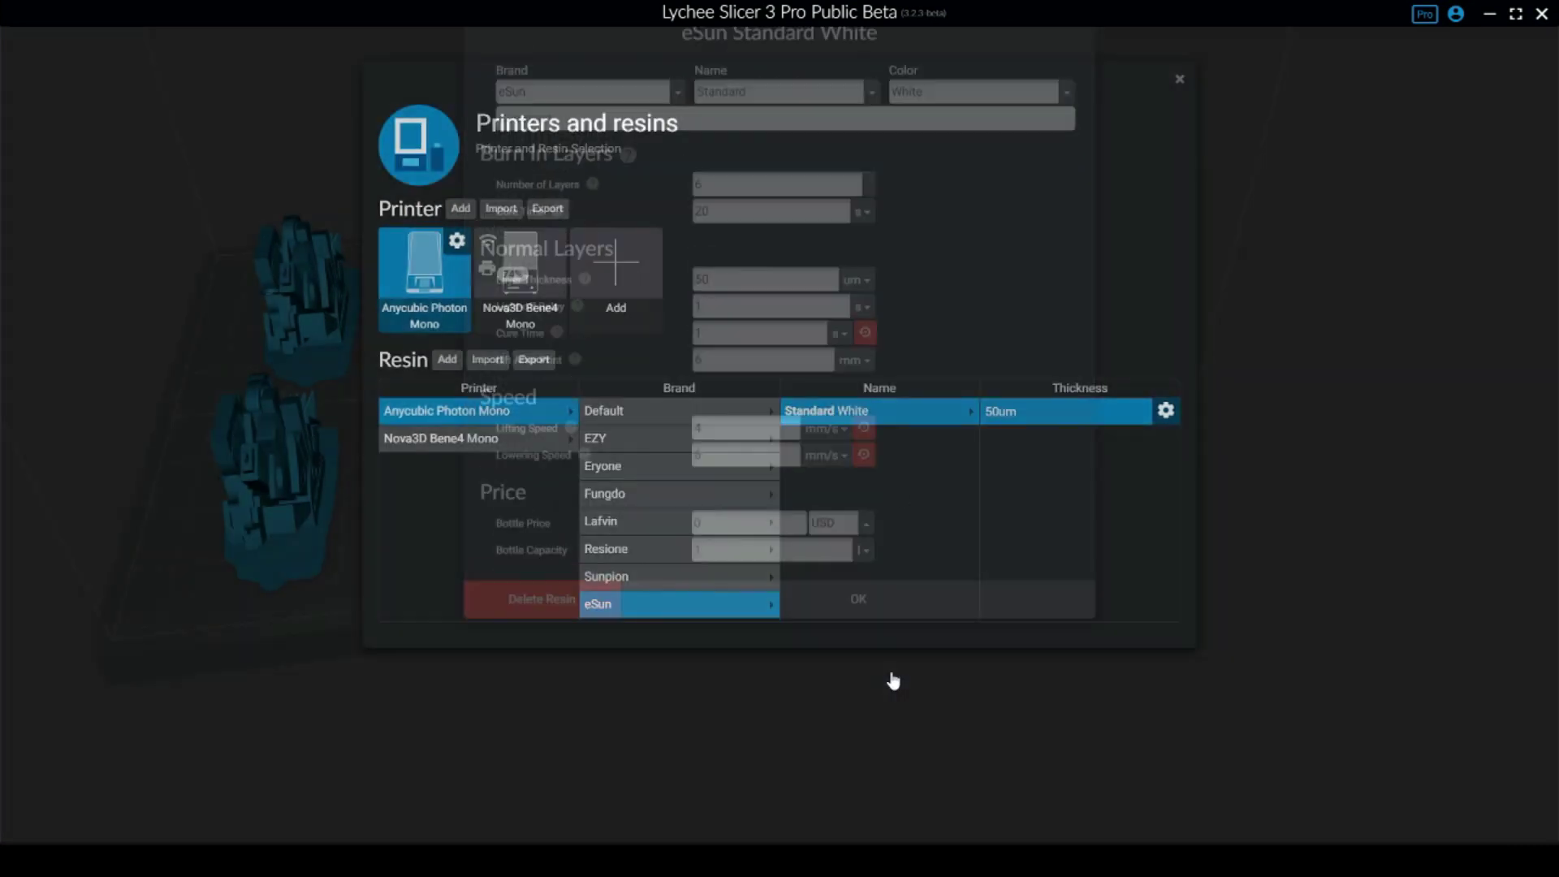
left_click(1179, 79)
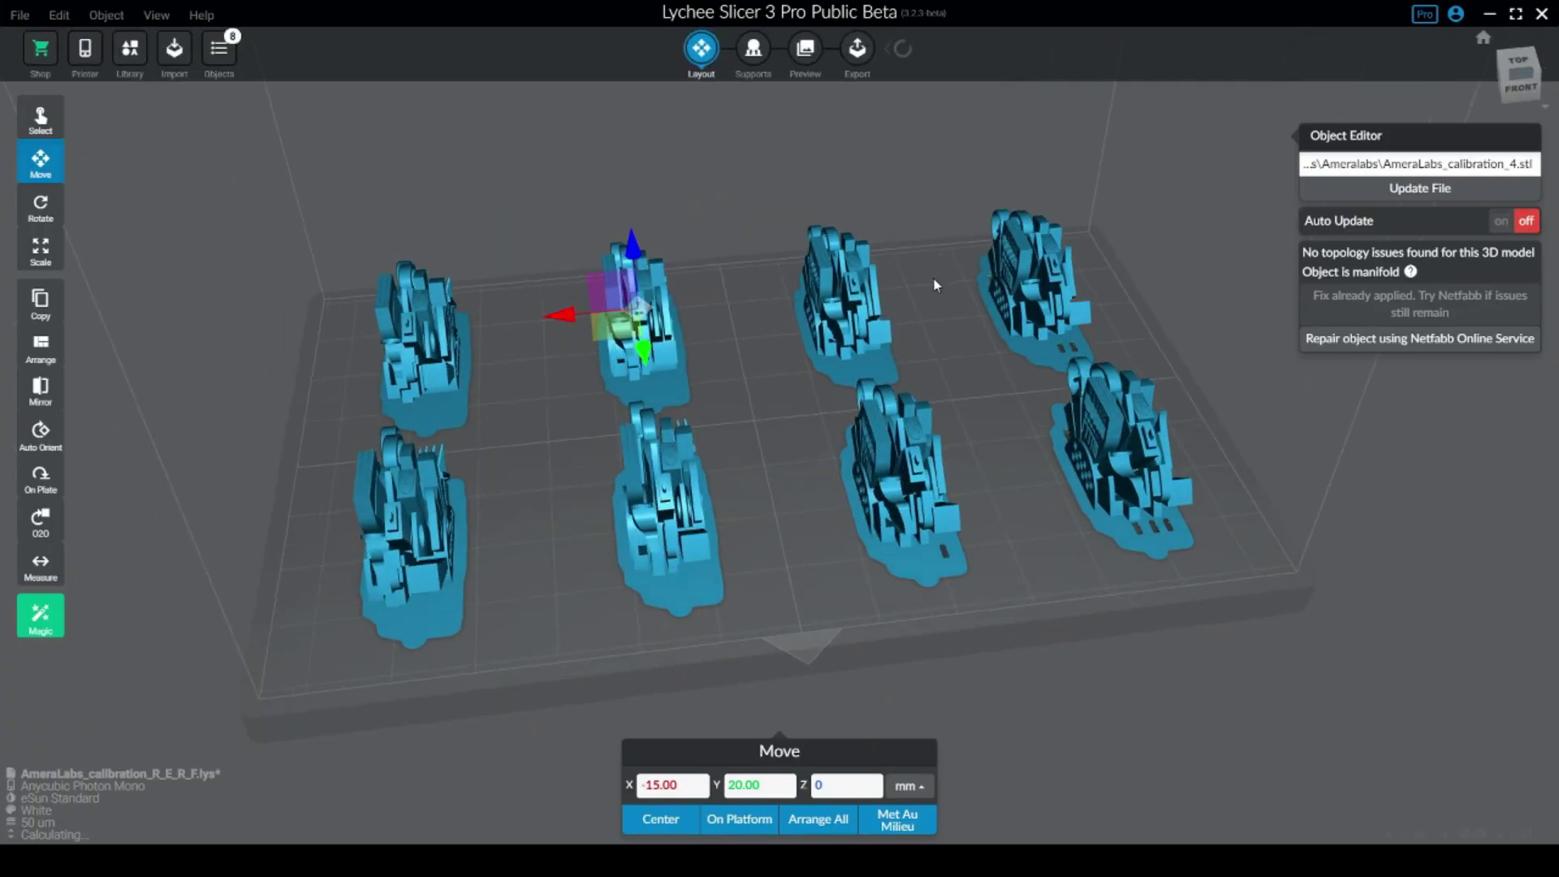
left_click(858, 48)
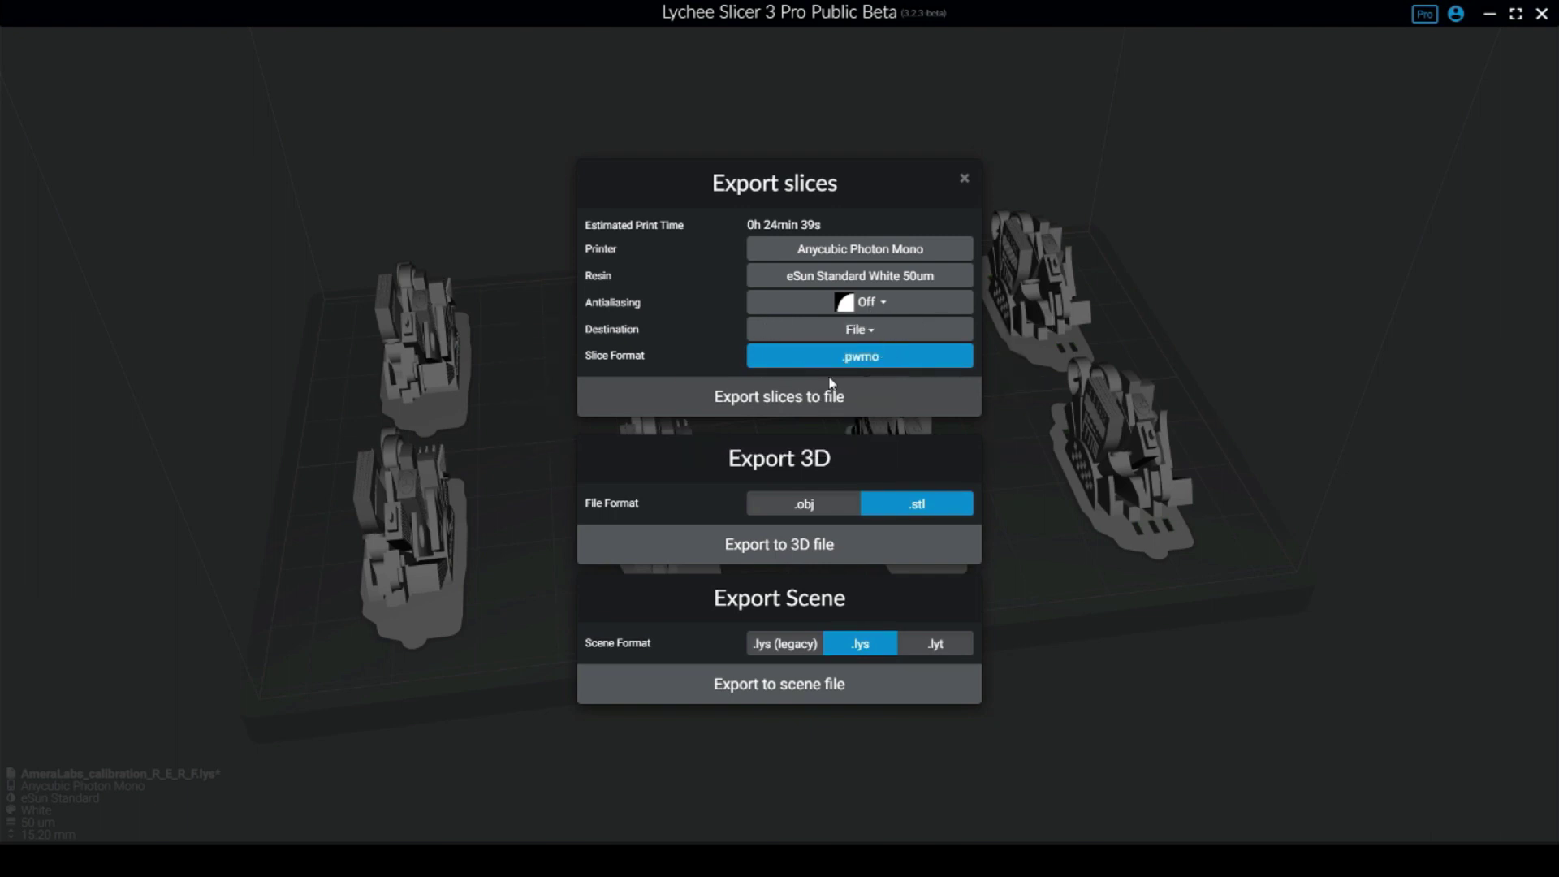
left_click(964, 180)
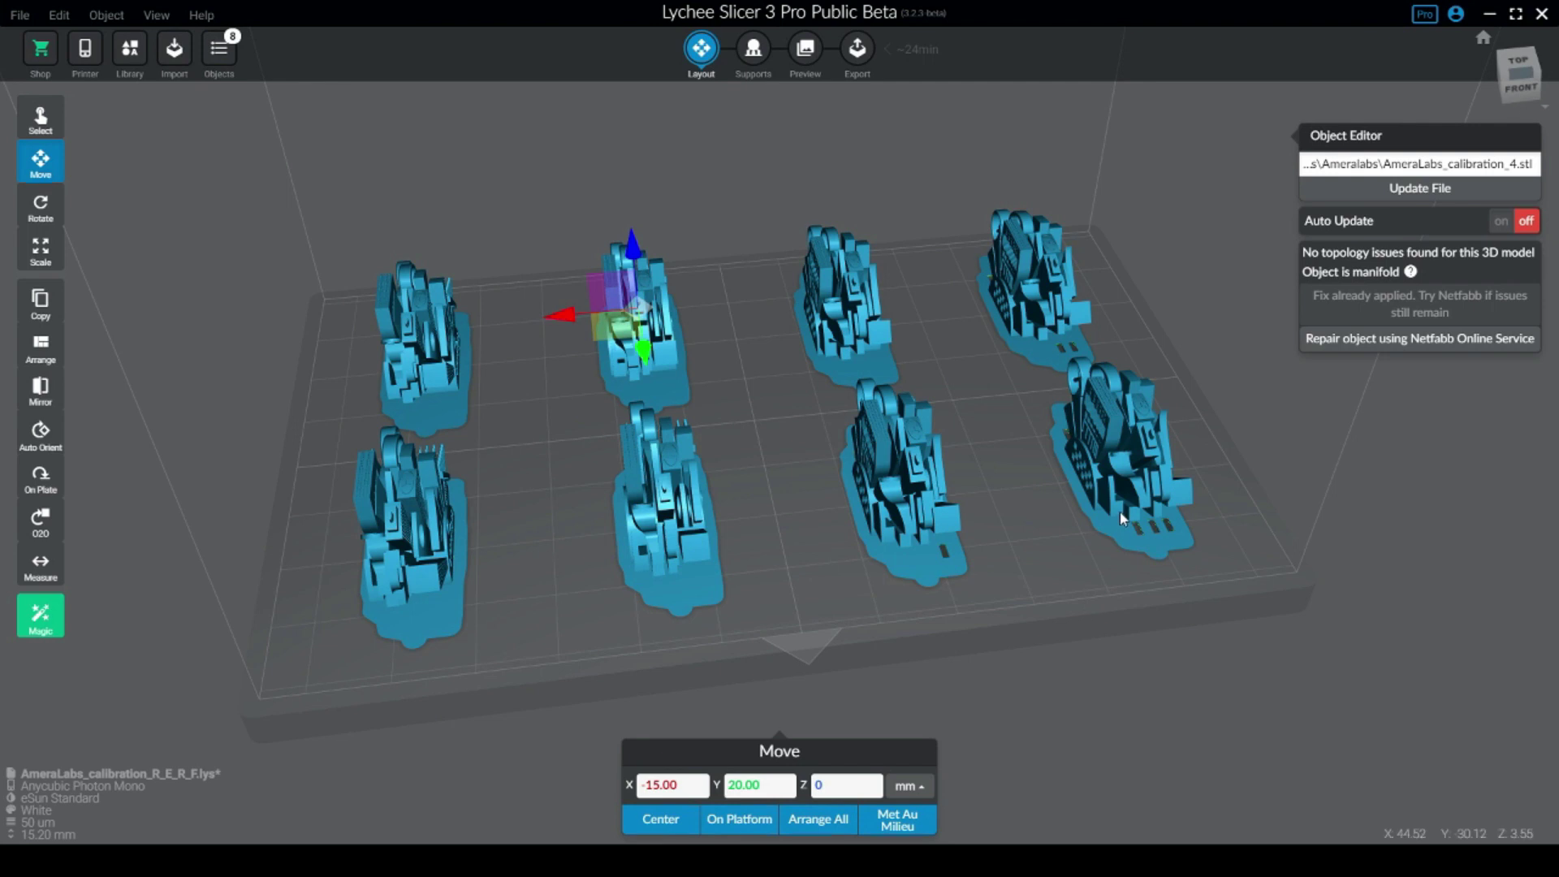
left_click_drag(1072, 521, 1034, 598)
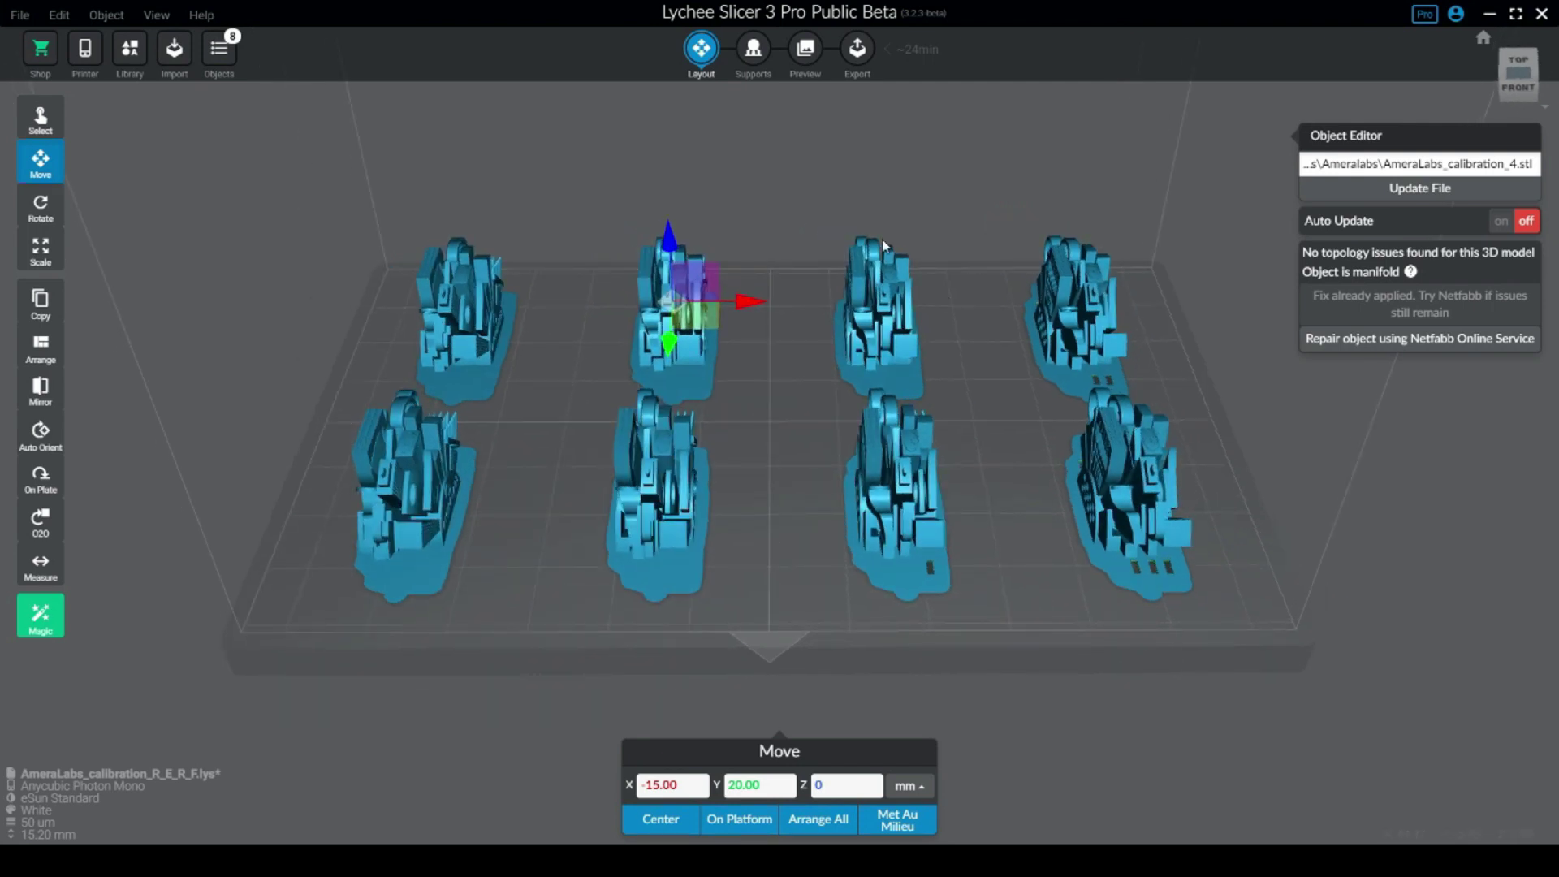